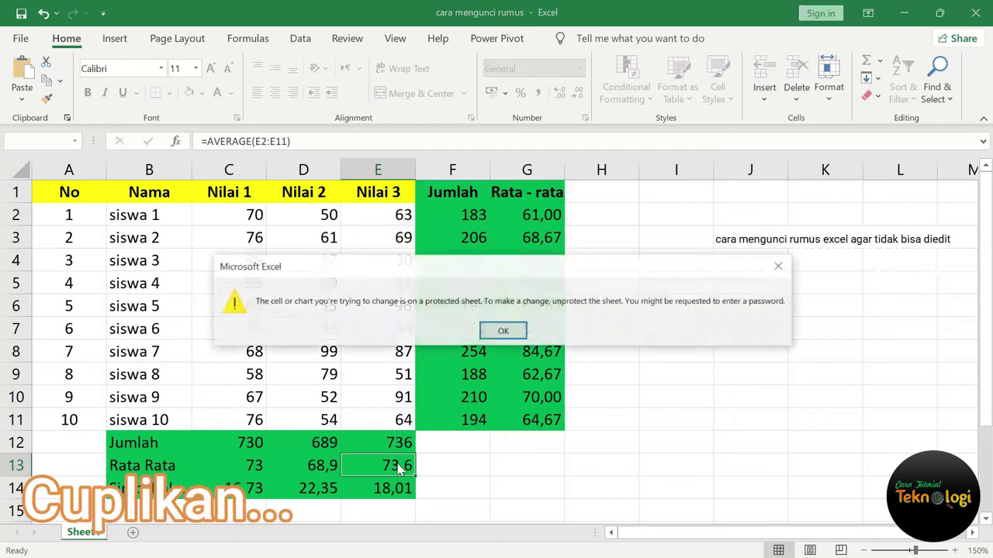
Try editing the protected Jumlah total in row 7 and dismiss the protected-sheet warnings
left_click(503, 330)
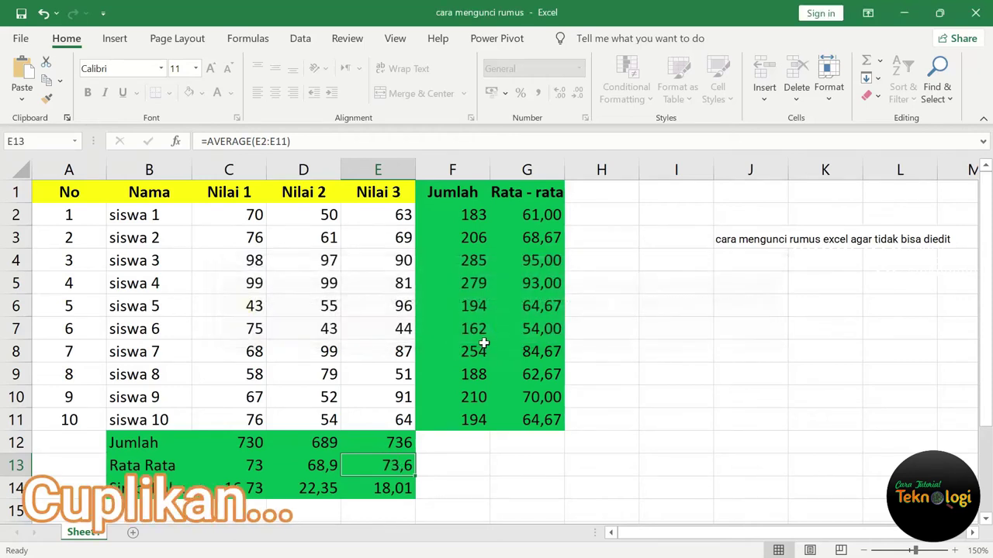
left_click(476, 331)
double_click(476, 331)
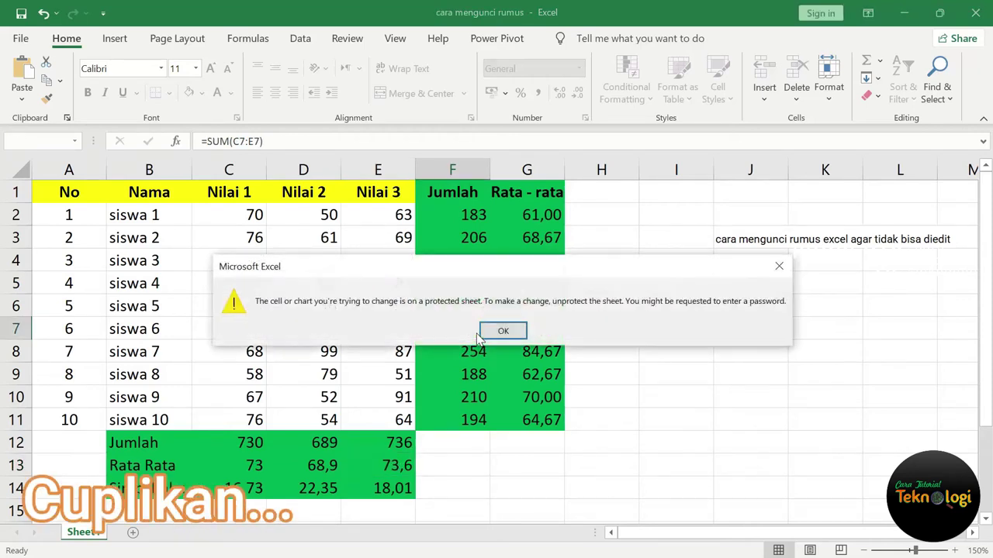
left_click(500, 331)
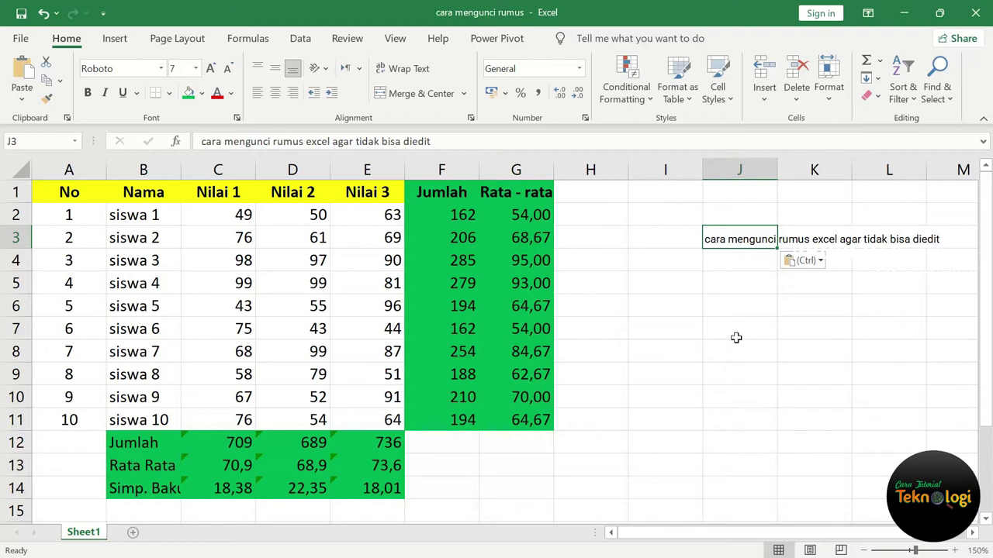
Inspect siswa 1's SUM and AVERAGE formulas and the row 14 standard deviation formulas
left_click(712, 331)
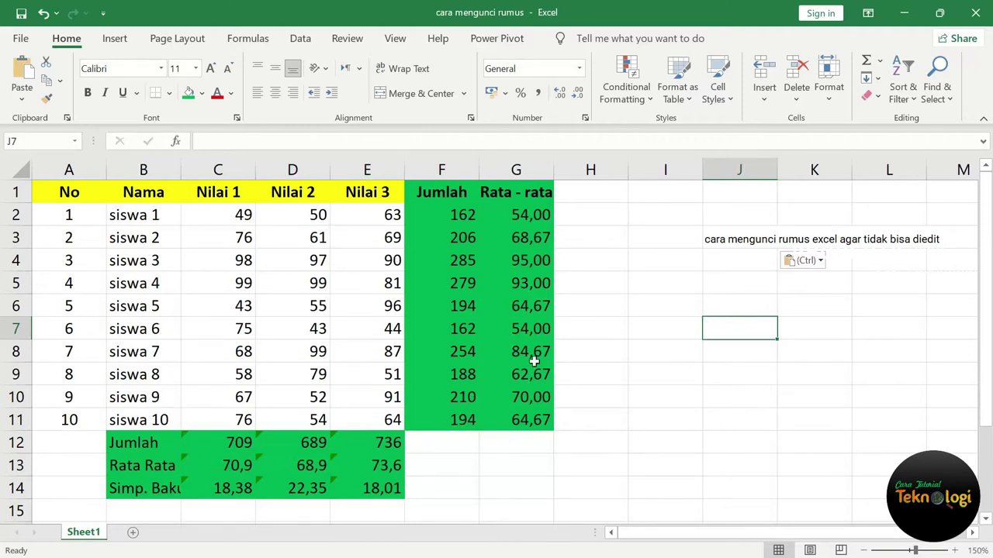
left_click(463, 220)
left_click(527, 215)
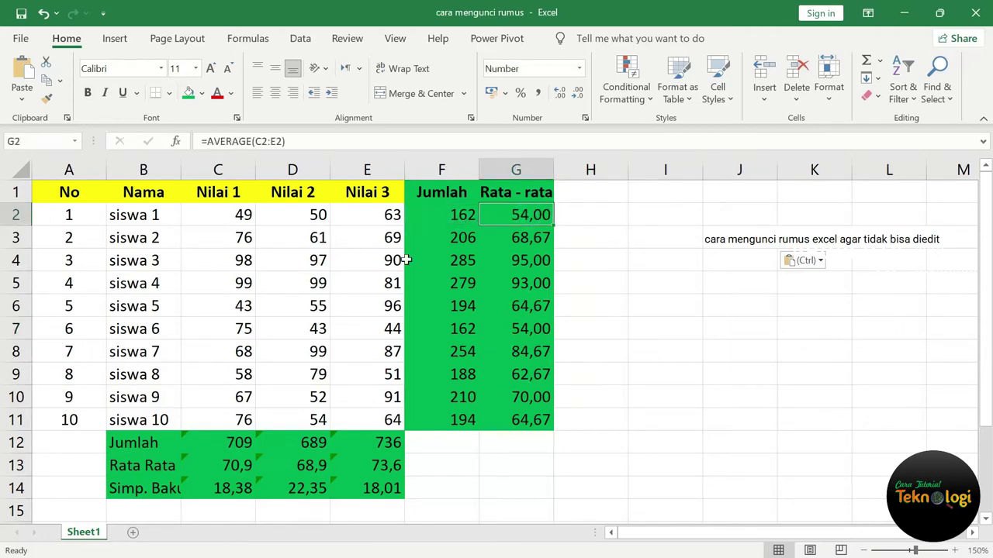
left_click(230, 491)
left_click(293, 488)
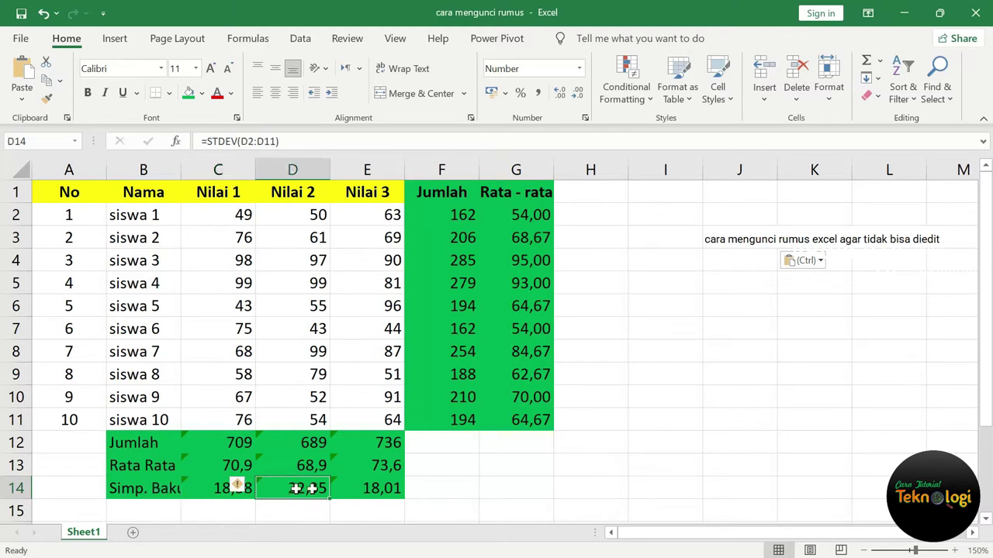
left_click(366, 489)
Autofit column B so the Simp. Baku label shows in full
double_click(181, 170)
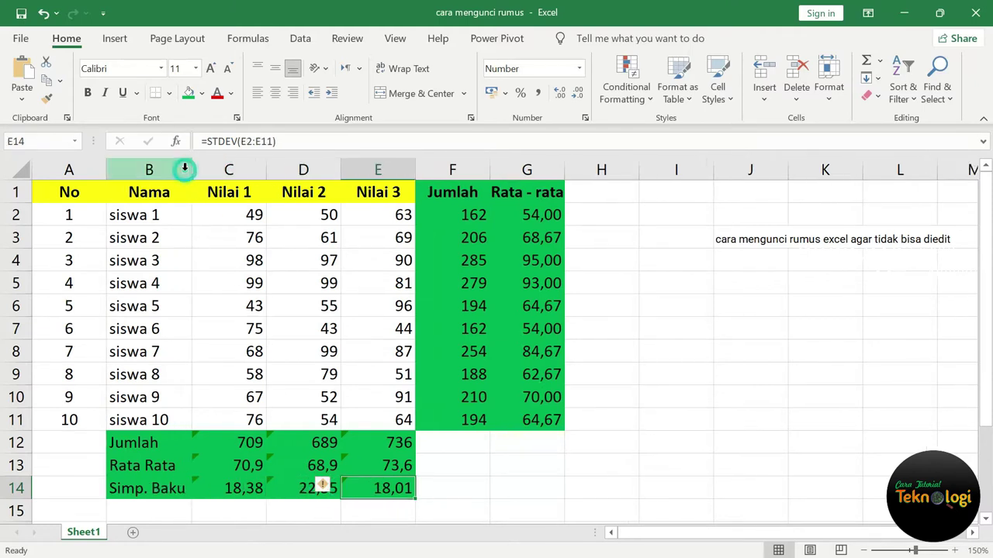
left_click(618, 377)
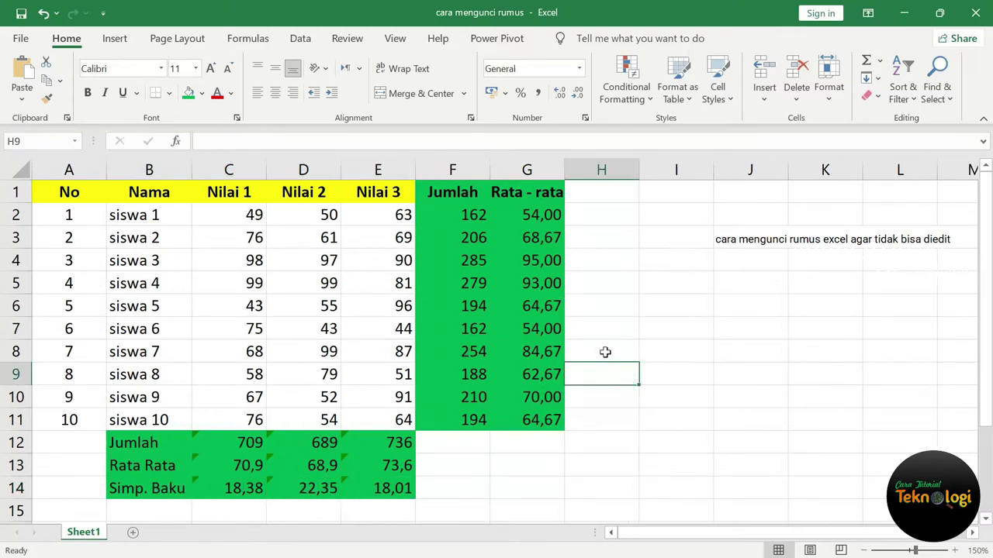
left_click(463, 219)
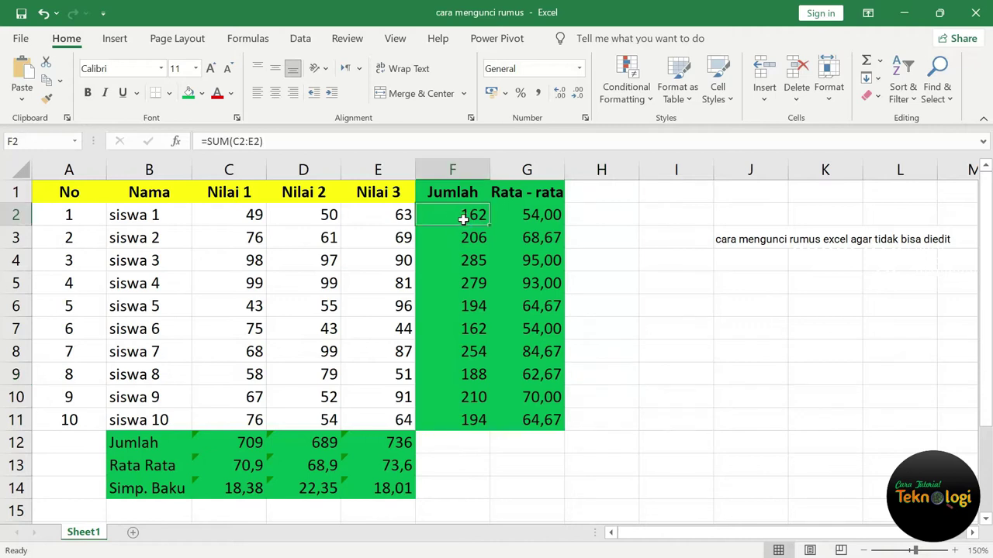
Change siswa 1's Nilai 1 score in C2 to 70
left_click(255, 216)
type("7")
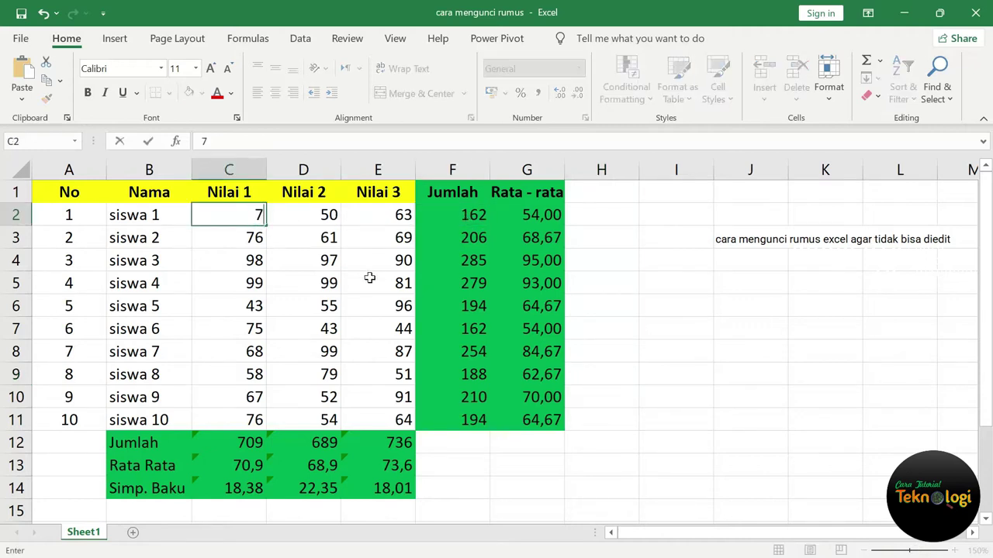
type("0")
key("Return")
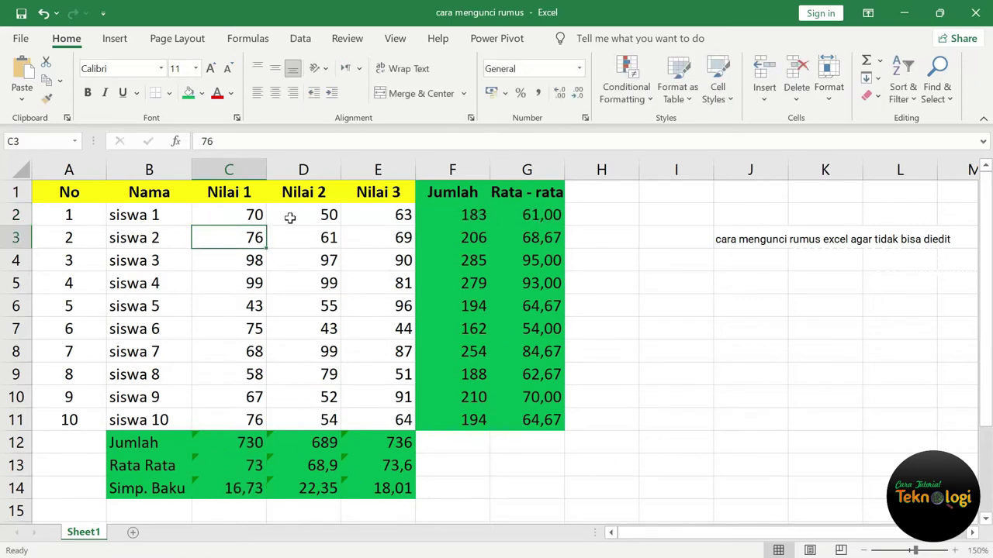
Delete siswa 1's total formula in F2 to show it is still editable
left_click(438, 219)
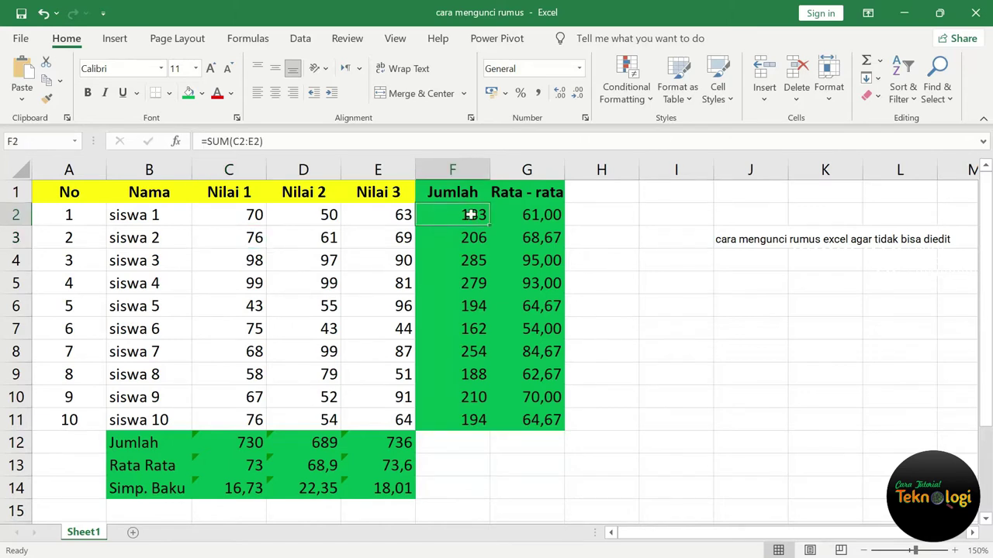
key("Delete")
left_click(709, 428)
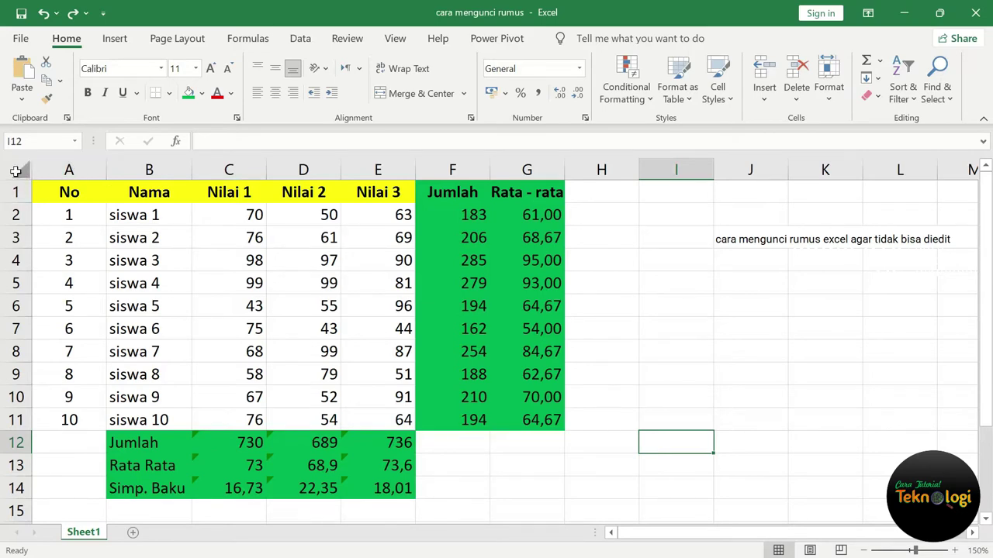
Select the whole sheet and turn off Locked and Hidden in the Format Cells Protection settings
left_click(15, 172)
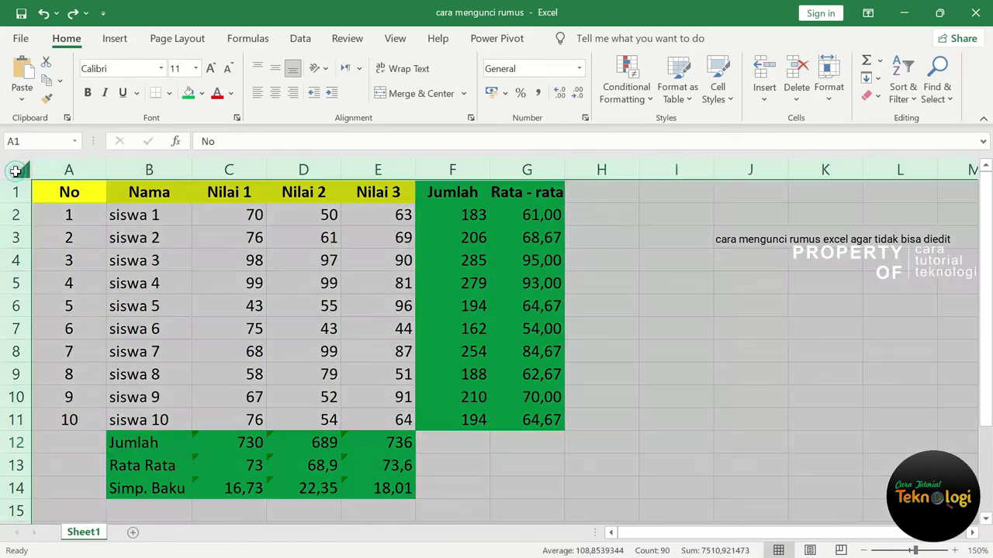
right_click(175, 236)
left_click(250, 442)
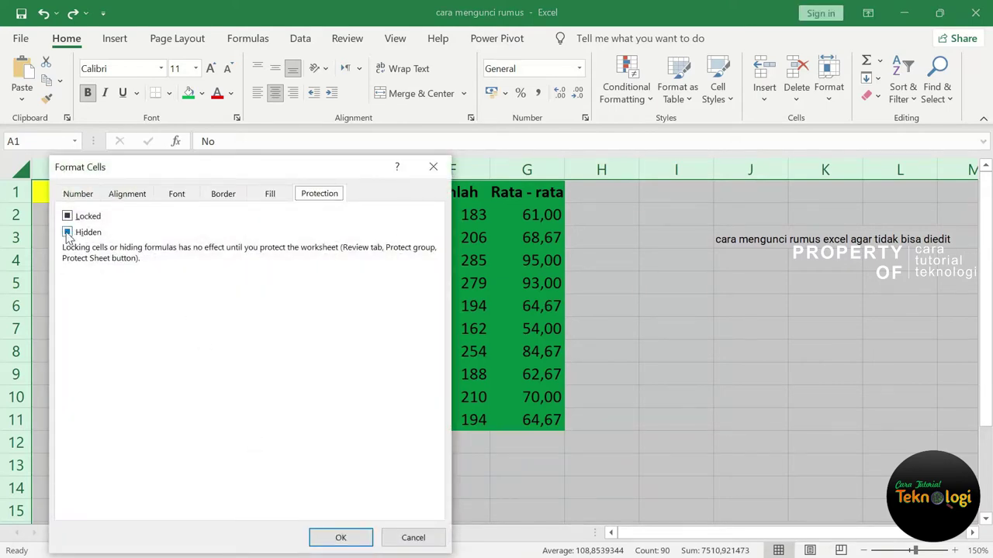
left_click(67, 233)
left_click(66, 217)
left_click(67, 216)
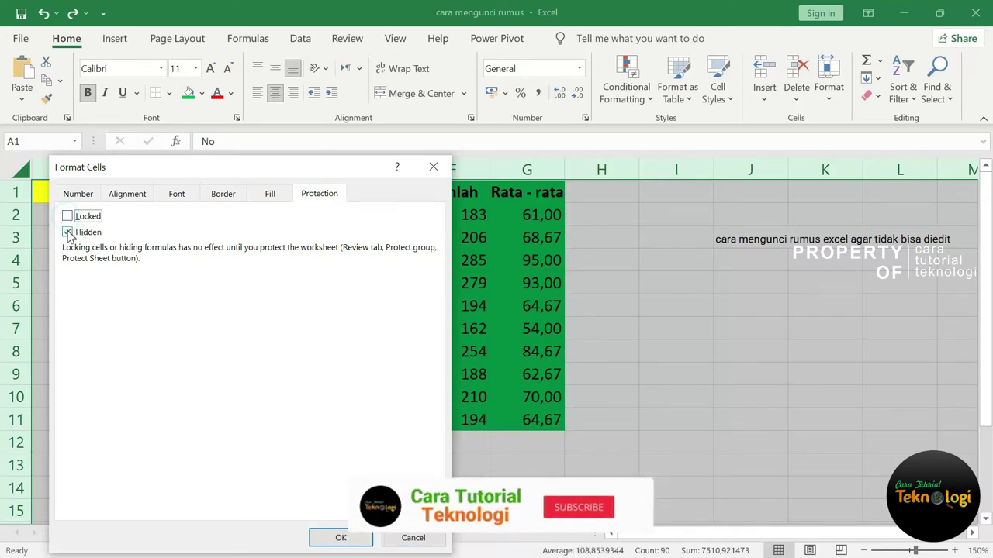
left_click(67, 233)
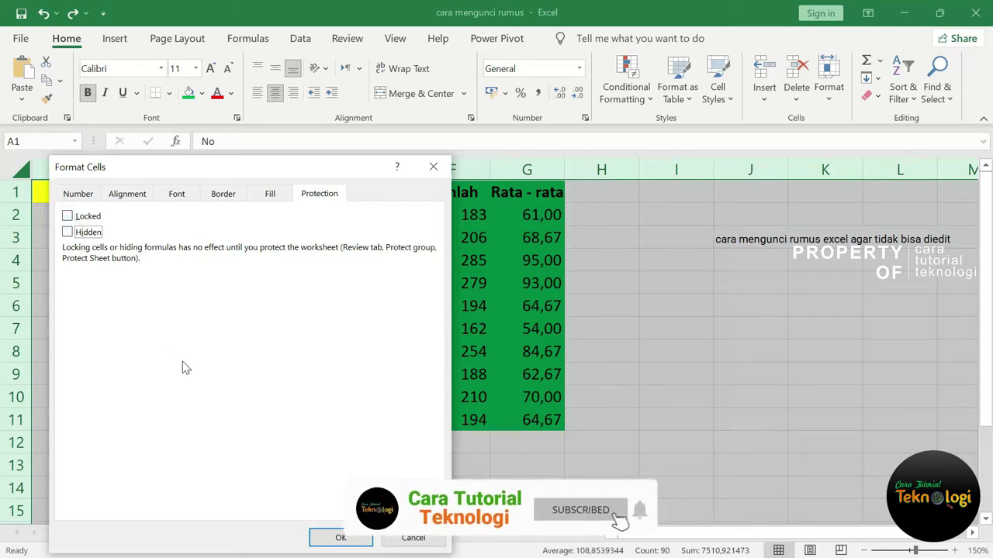
left_click(359, 543)
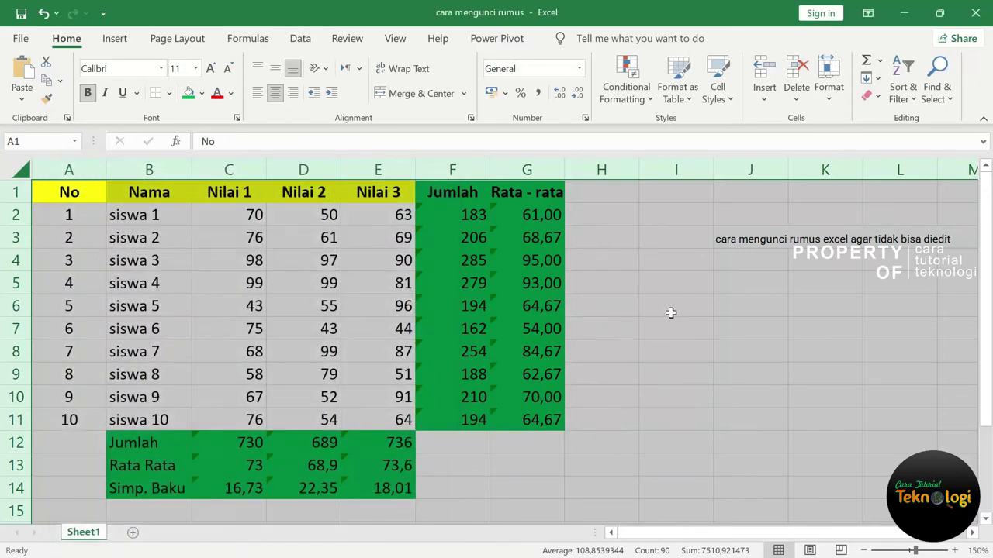
left_click(671, 311)
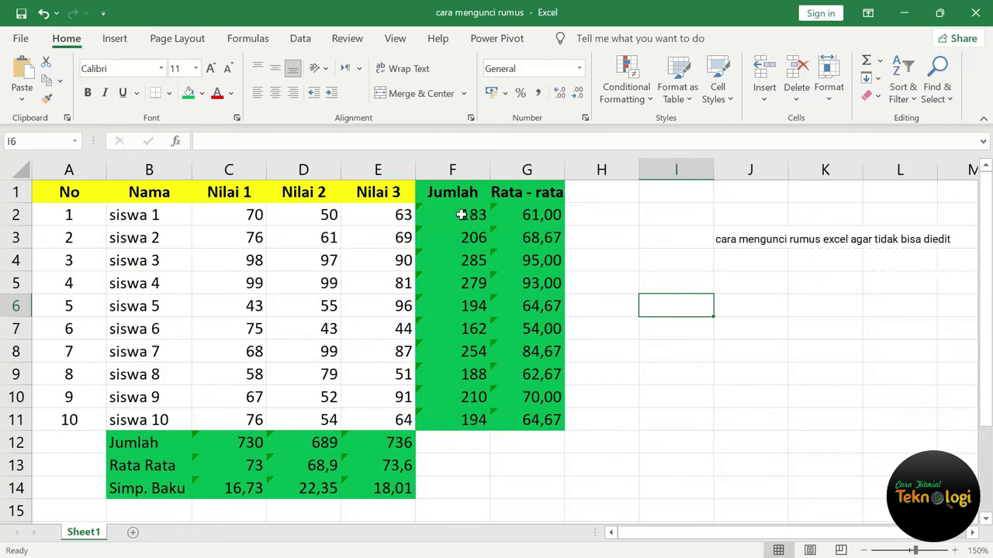
Turn on Locked for the formula cells F2:G11 and C12:E14 in Format Cells Protection
left_click_drag(460, 215, 532, 419)
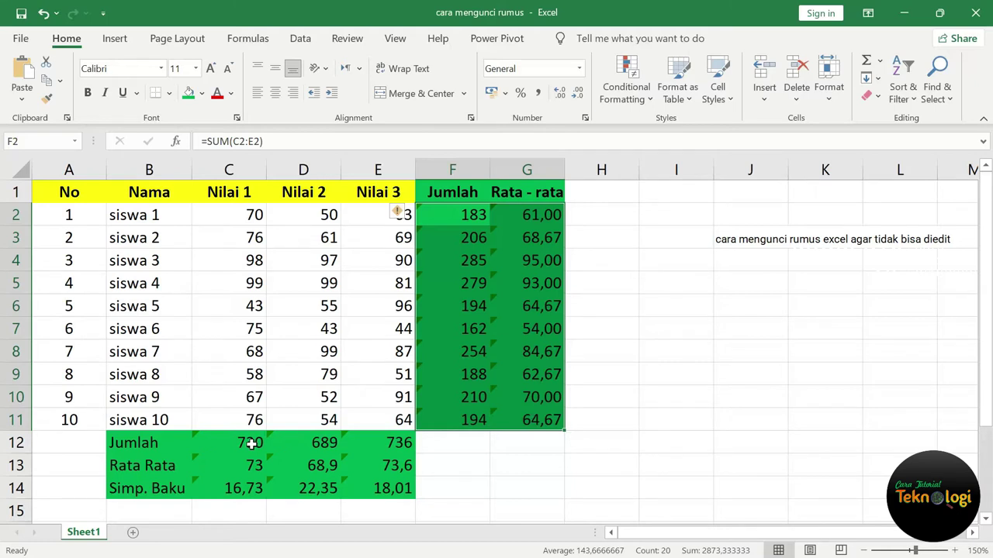
left_click_drag(246, 443, 363, 485)
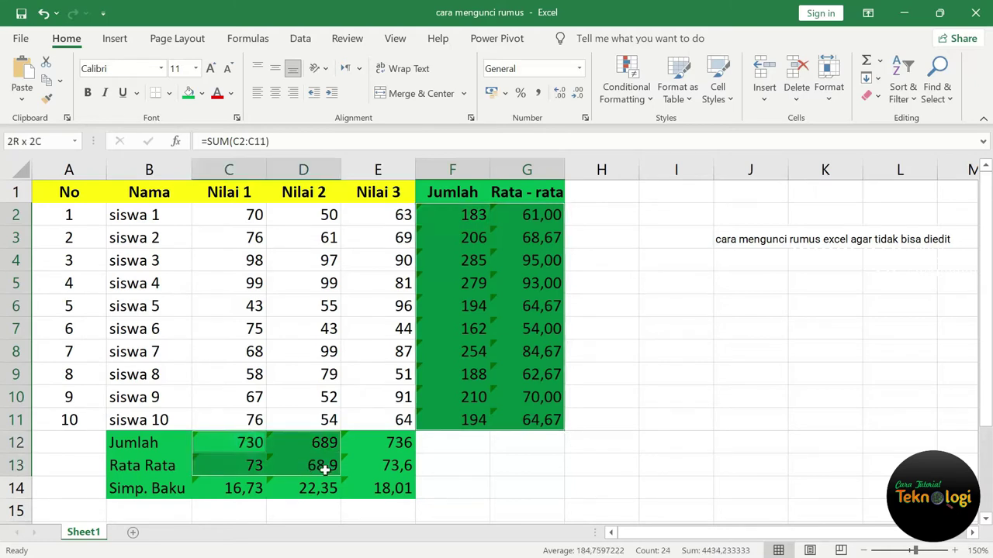
right_click(364, 484)
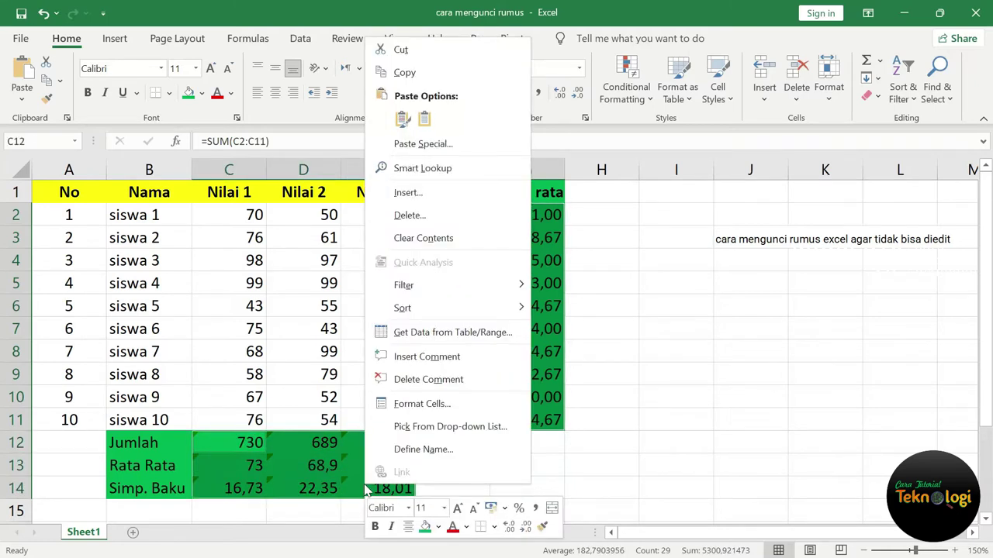
left_click(418, 405)
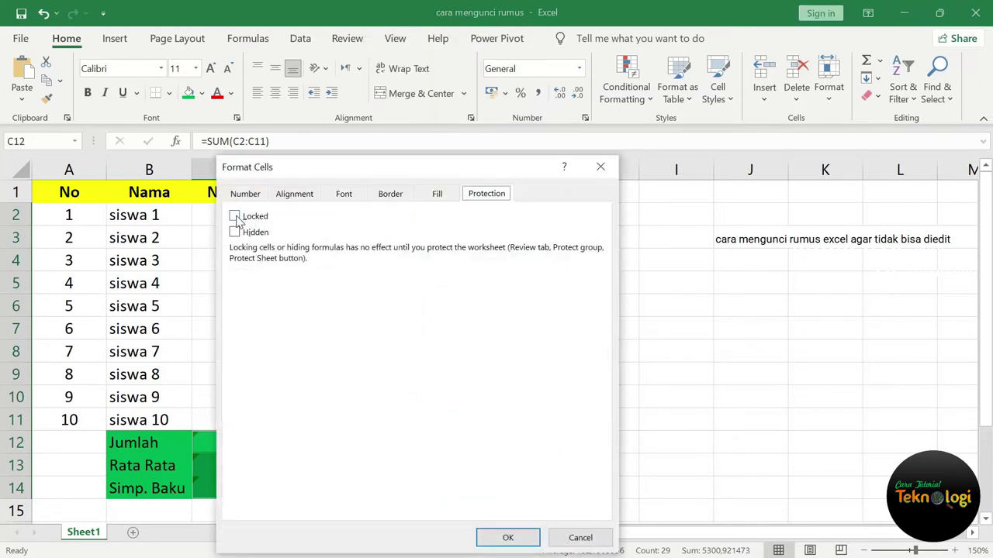
left_click(236, 217)
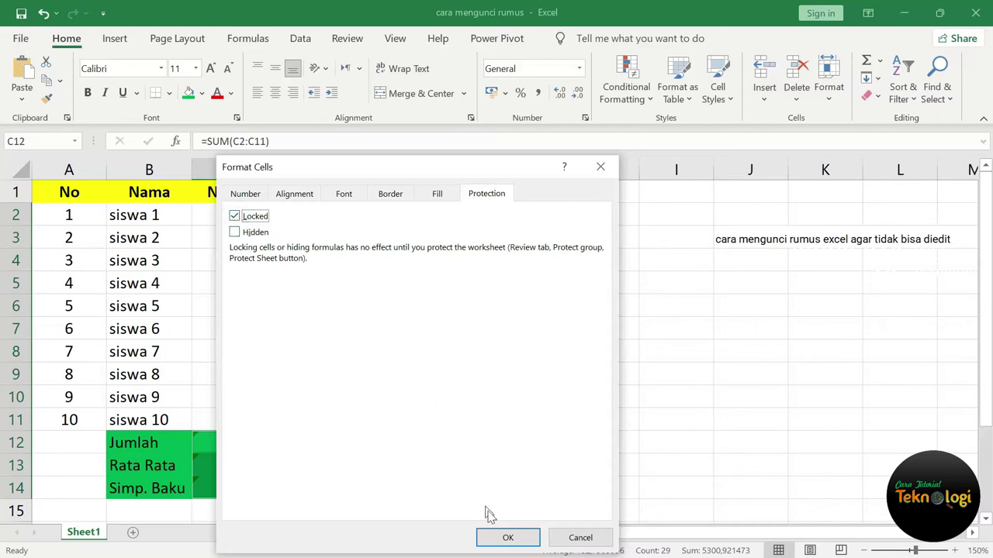
left_click(508, 537)
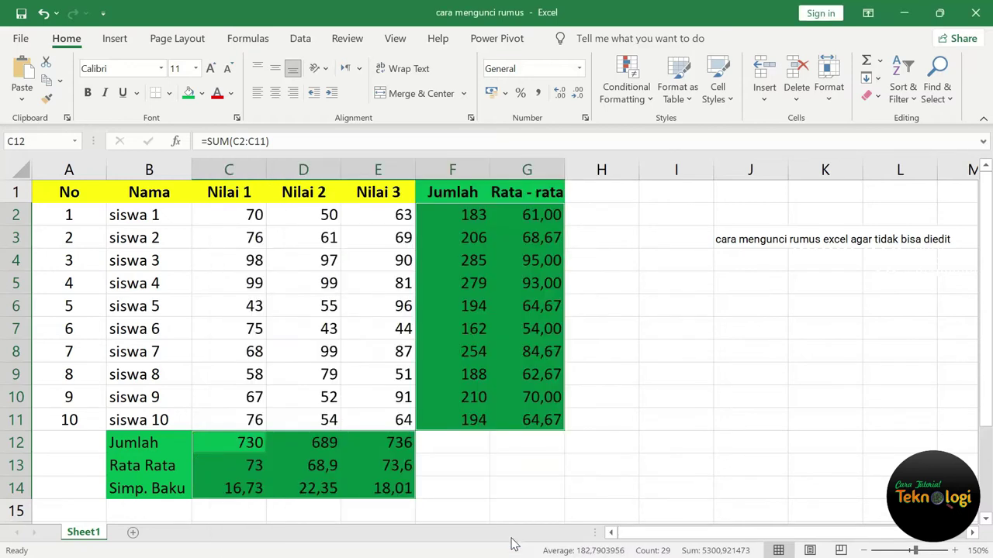
Protect the sheet from Home > Format > Protect Sheet with a confirmed password
left_click(833, 100)
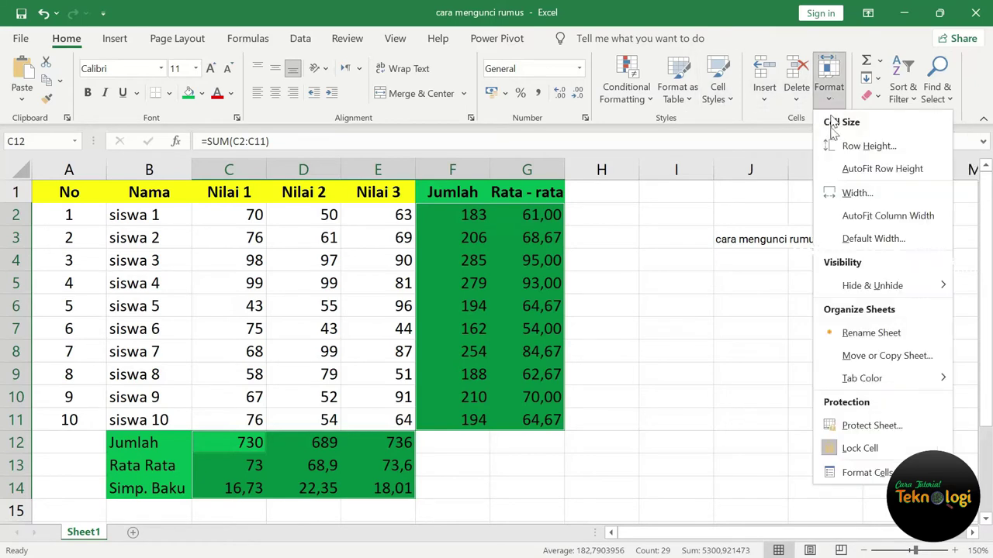
left_click(872, 426)
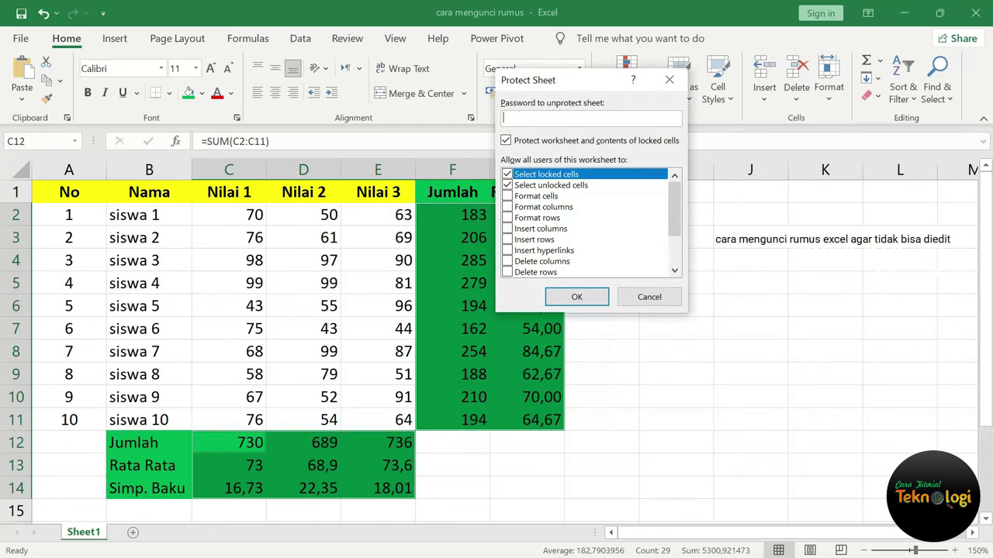
left_click(603, 297)
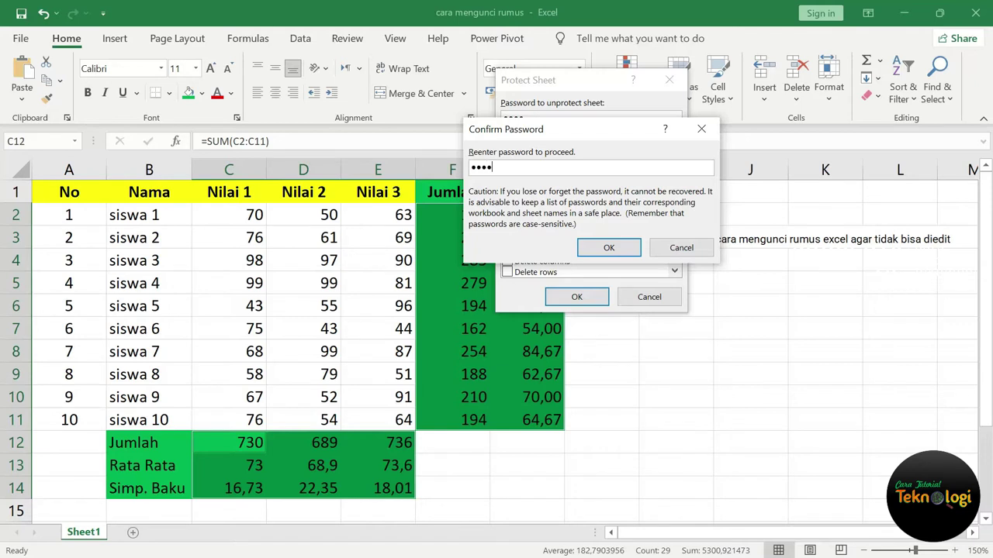
left_click(609, 247)
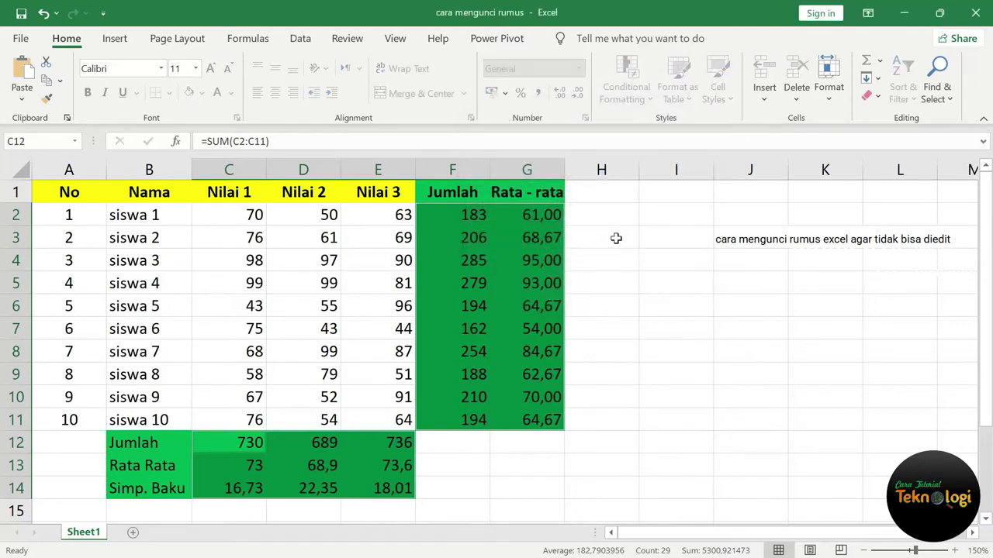
left_click(616, 238)
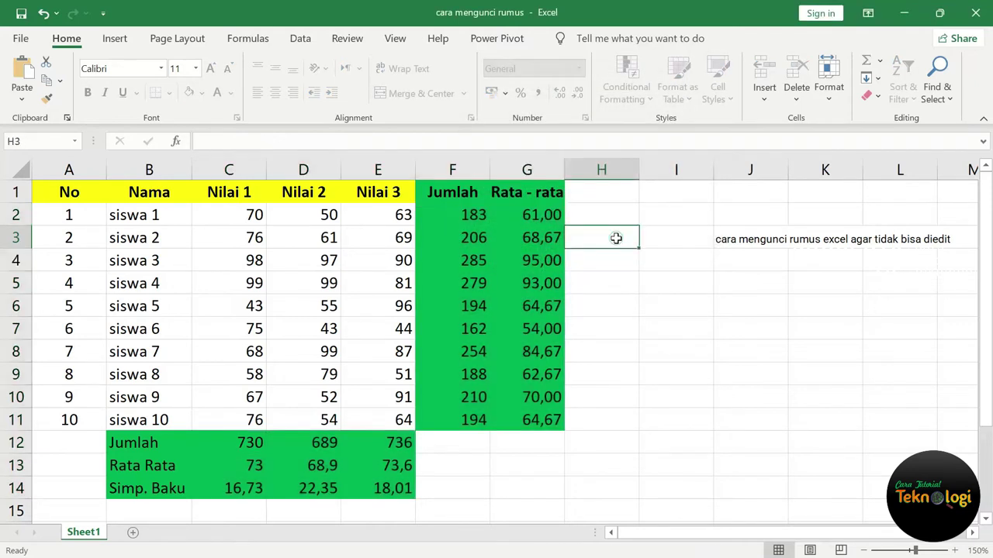
left_click(464, 218)
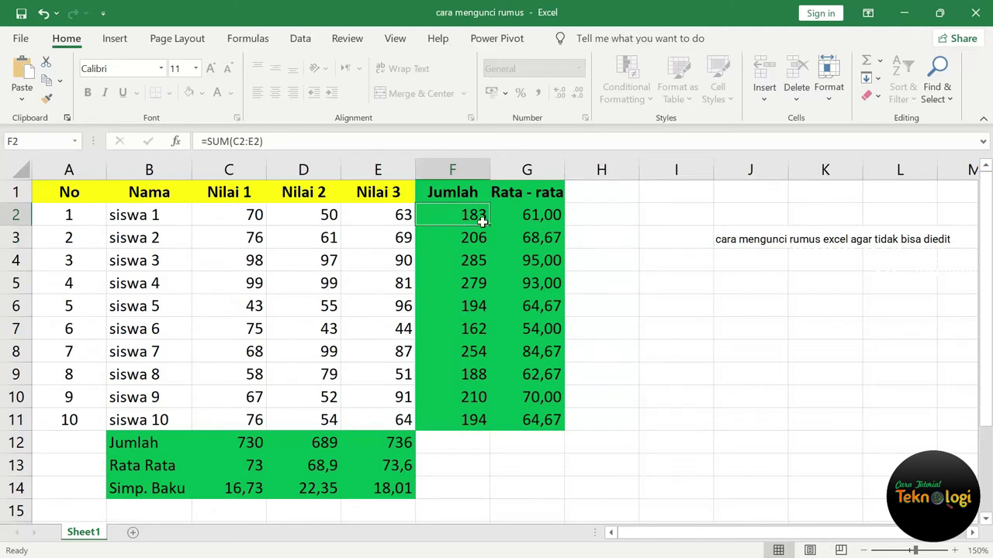
double_click(482, 223)
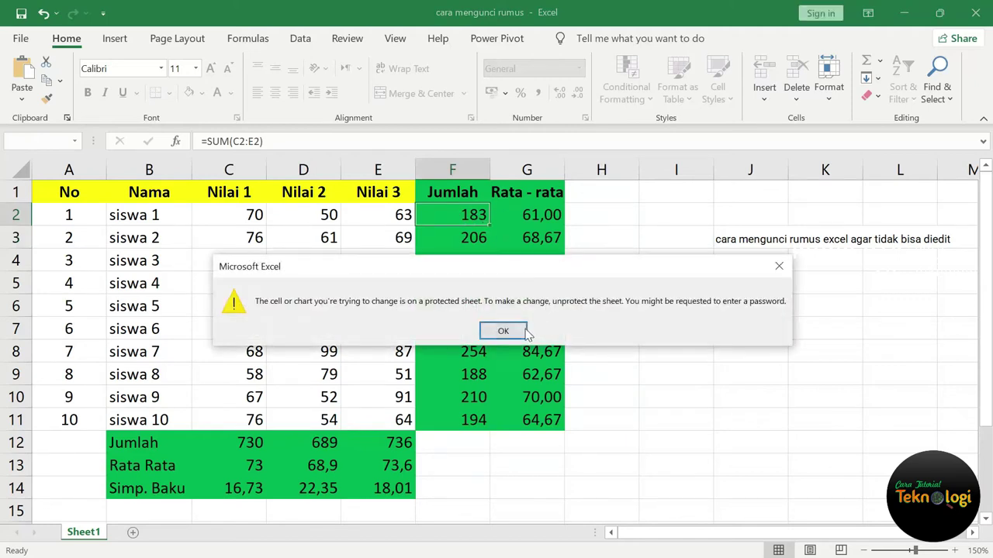
left_click(503, 331)
left_click(397, 464)
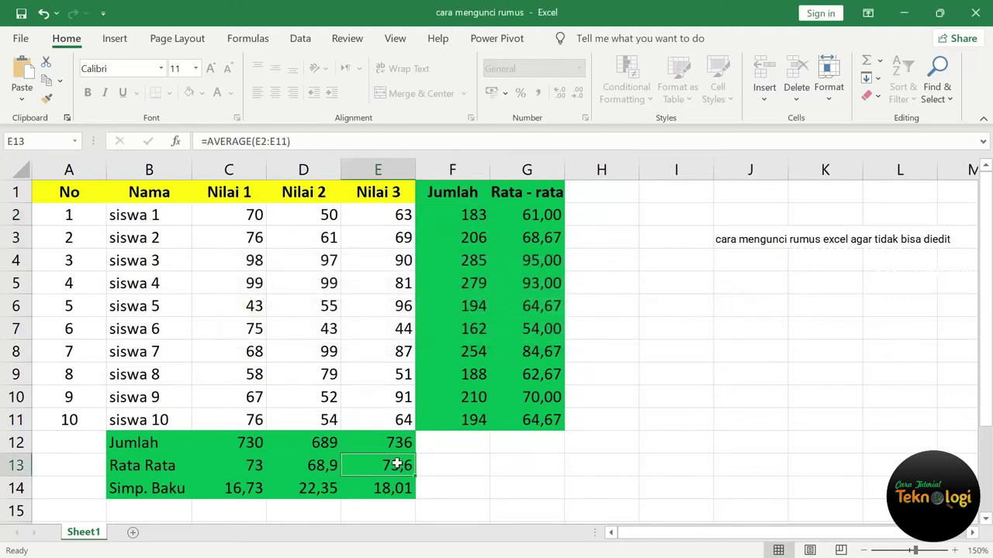
double_click(396, 464)
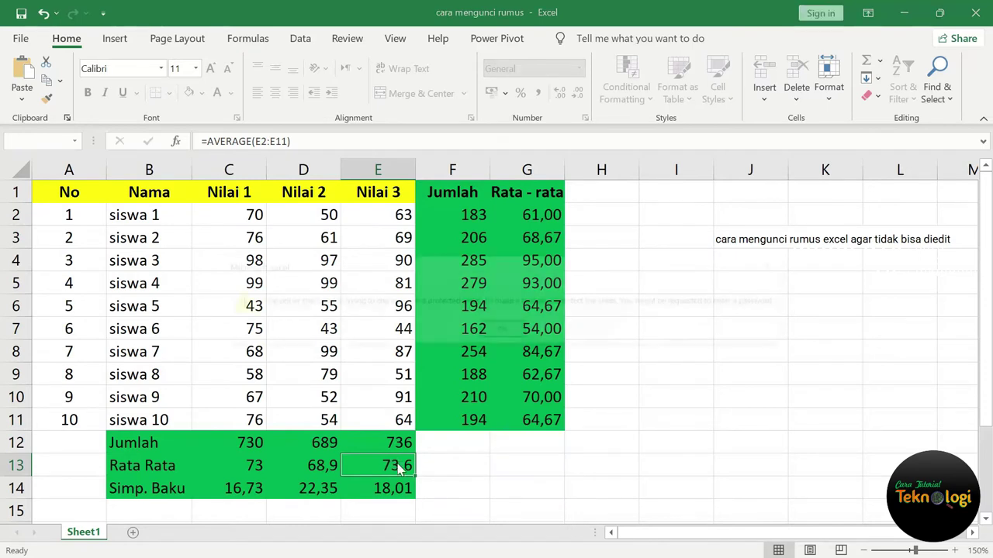
left_click(503, 331)
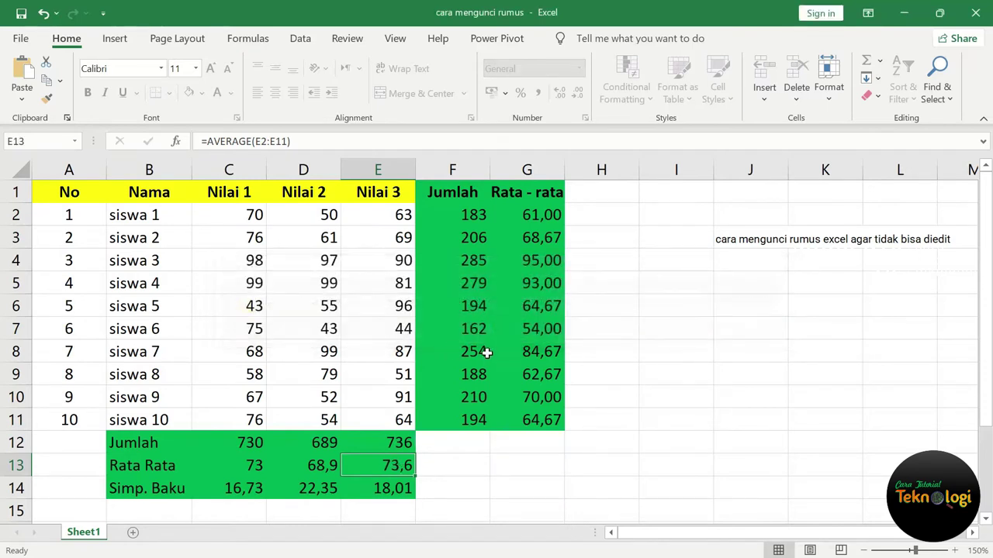
left_click(476, 331)
double_click(476, 331)
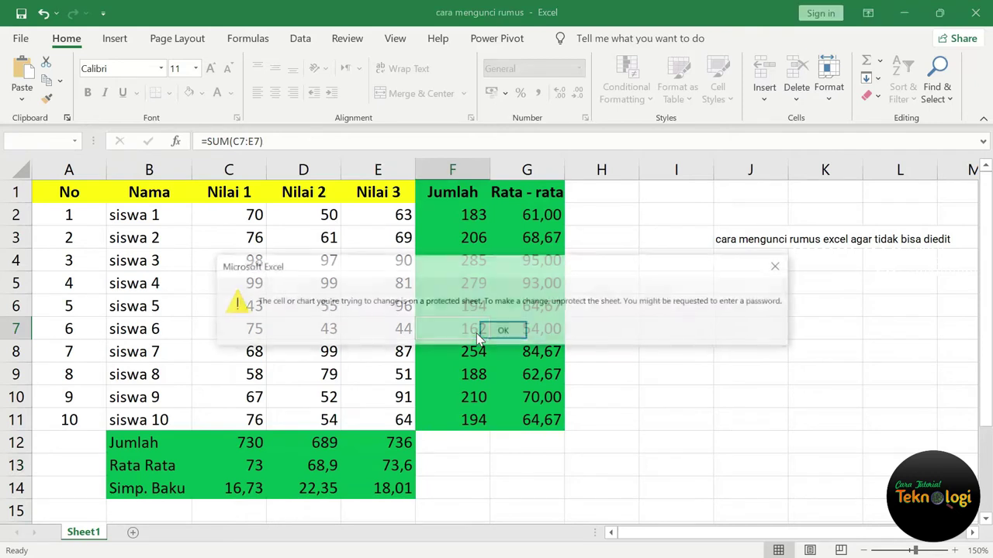
left_click(493, 331)
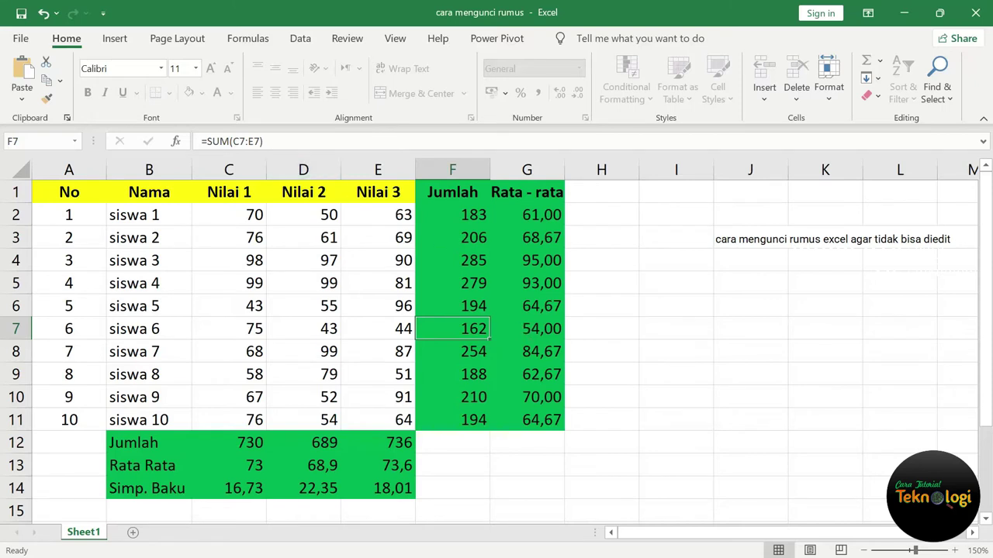
left_click(463, 280)
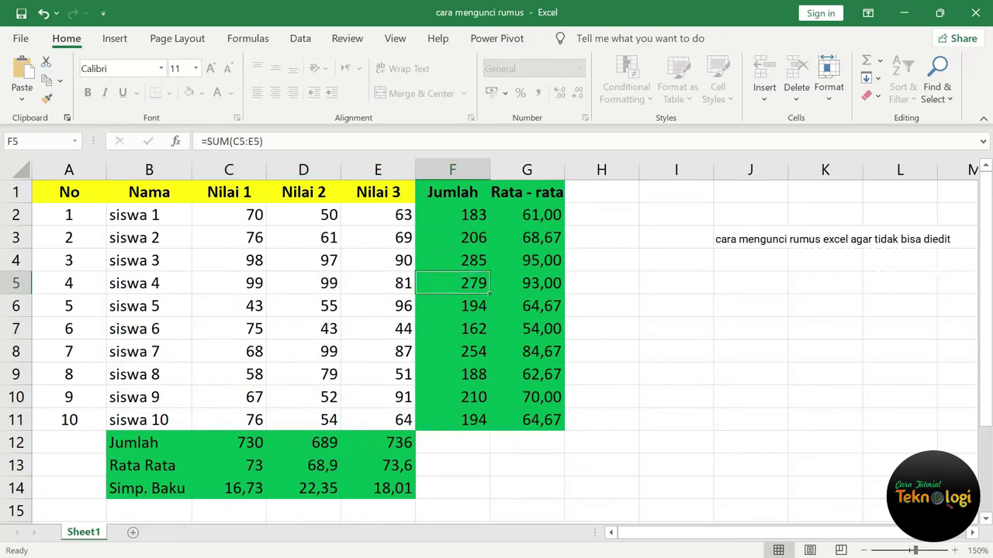
left_click(543, 215)
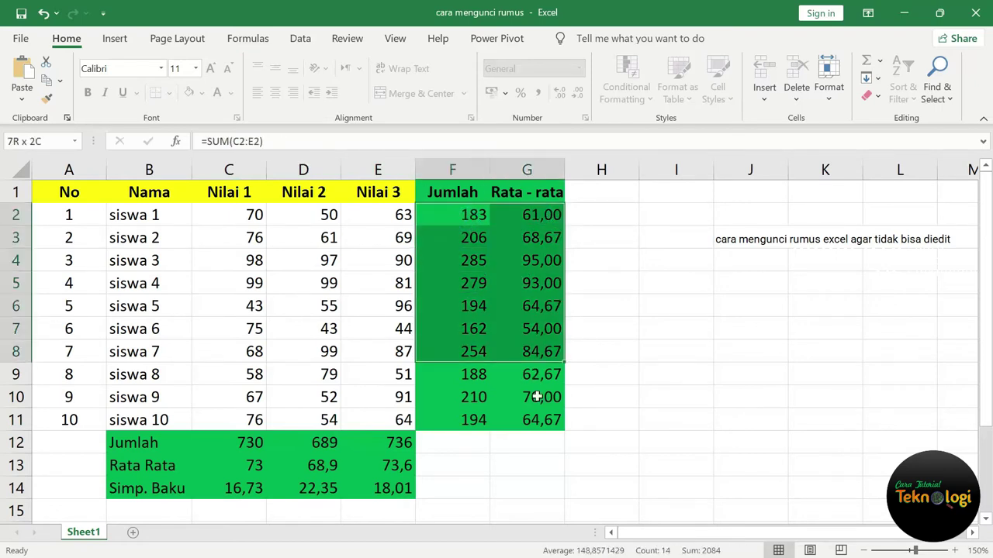
left_click_drag(465, 219, 537, 416)
left_click_drag(233, 448, 380, 492)
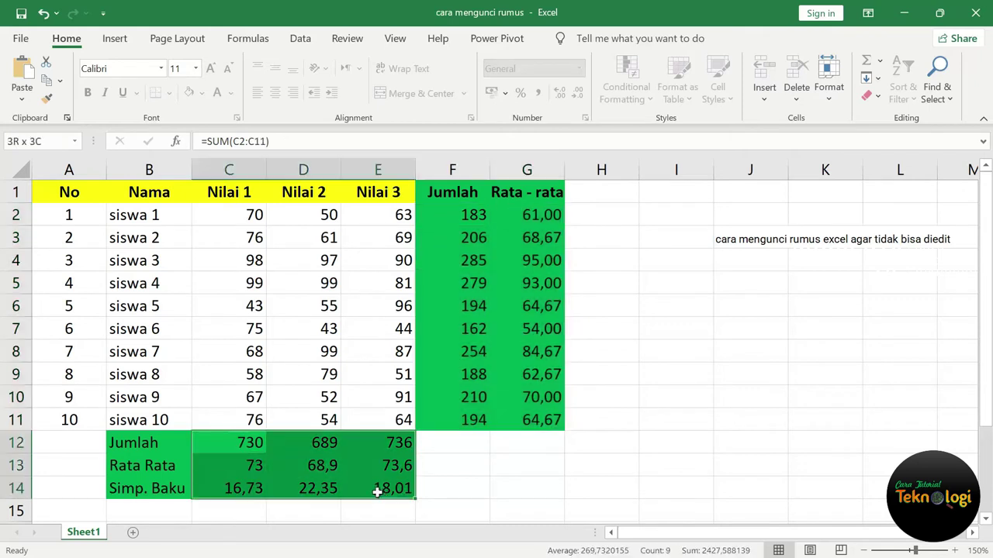
left_click(465, 216)
left_click_drag(548, 264, 549, 410)
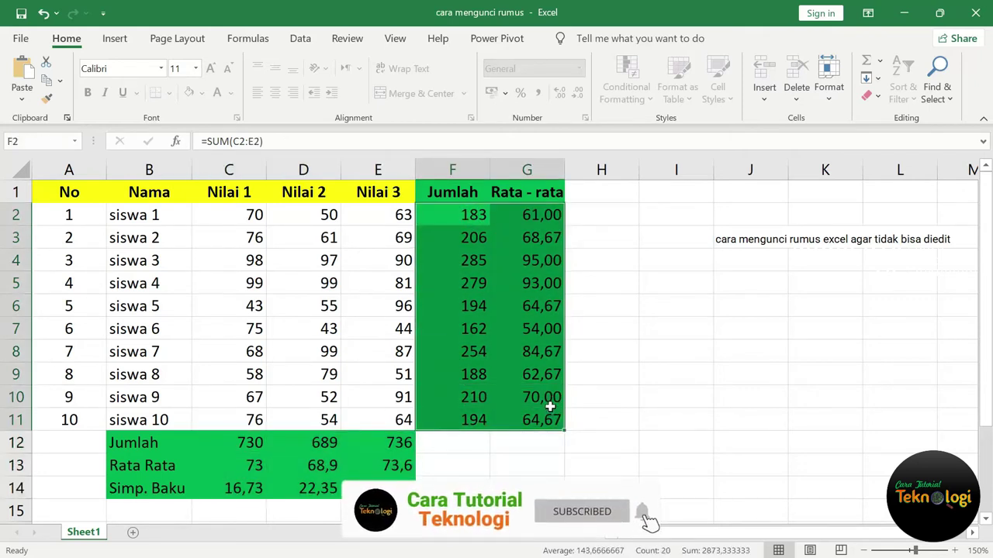
left_click(681, 376)
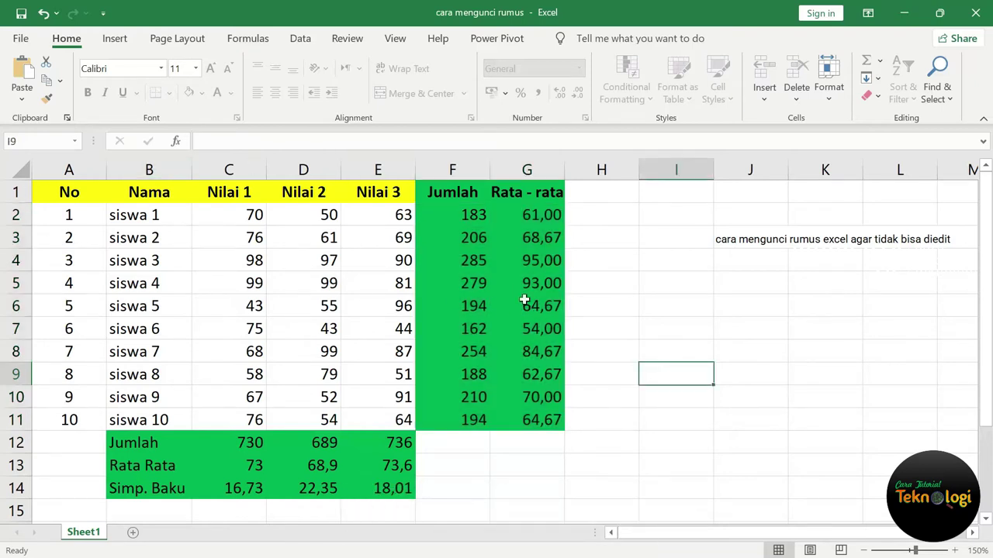
left_click_drag(461, 217, 543, 419)
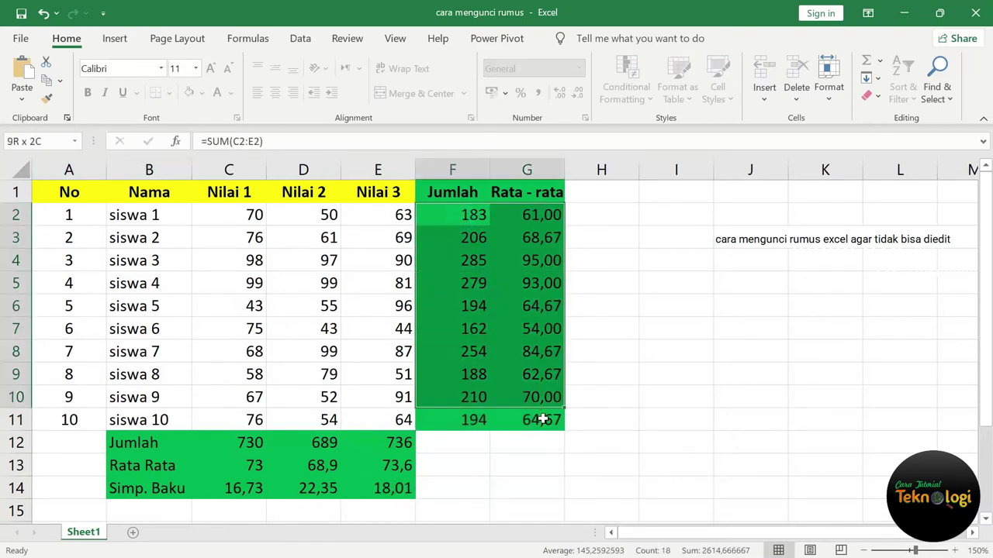
left_click_drag(257, 452, 394, 490)
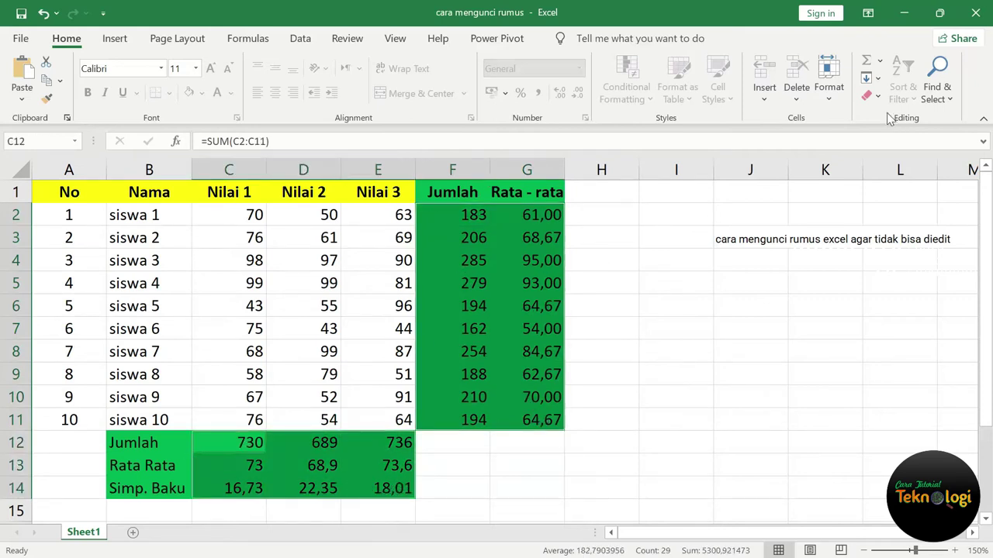
left_click(834, 109)
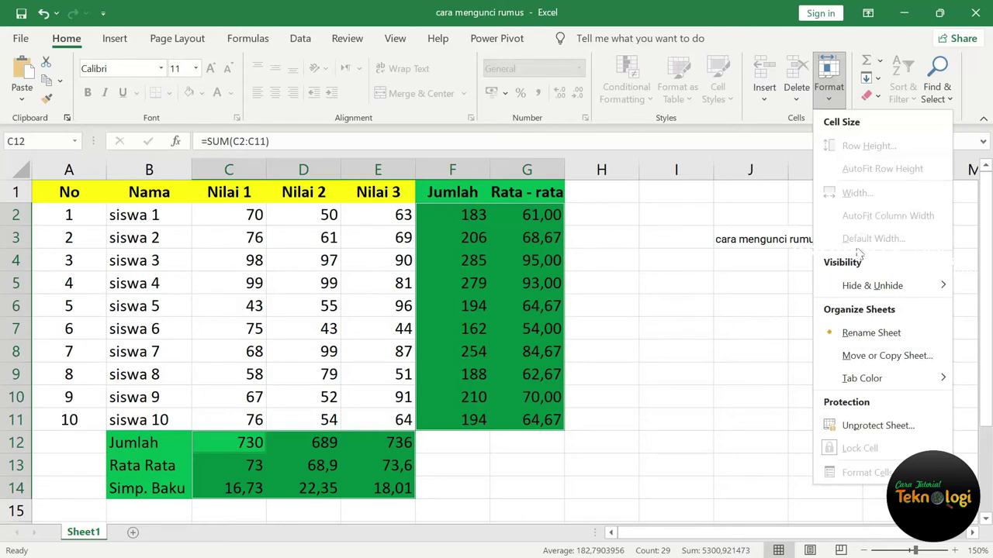
left_click(871, 427)
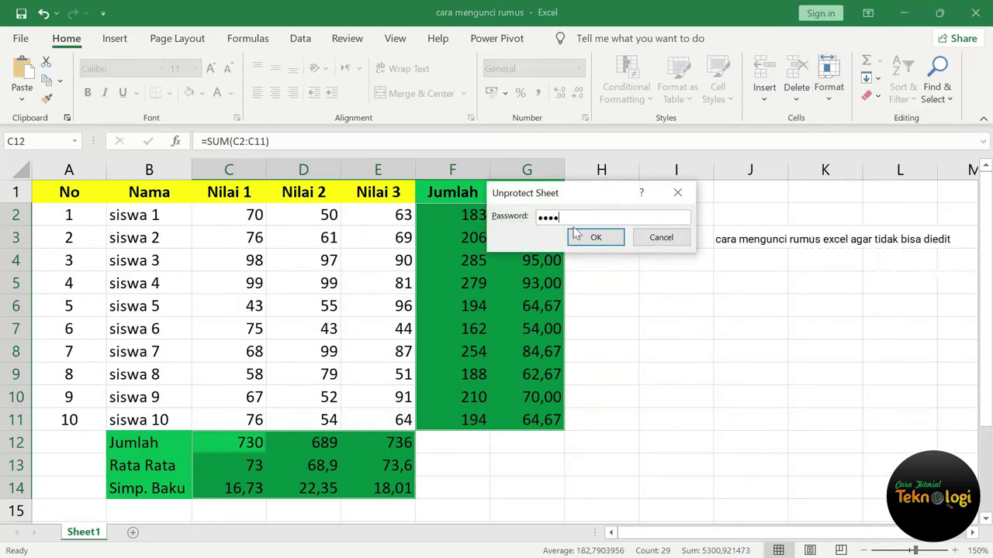
left_click(596, 238)
left_click(603, 242)
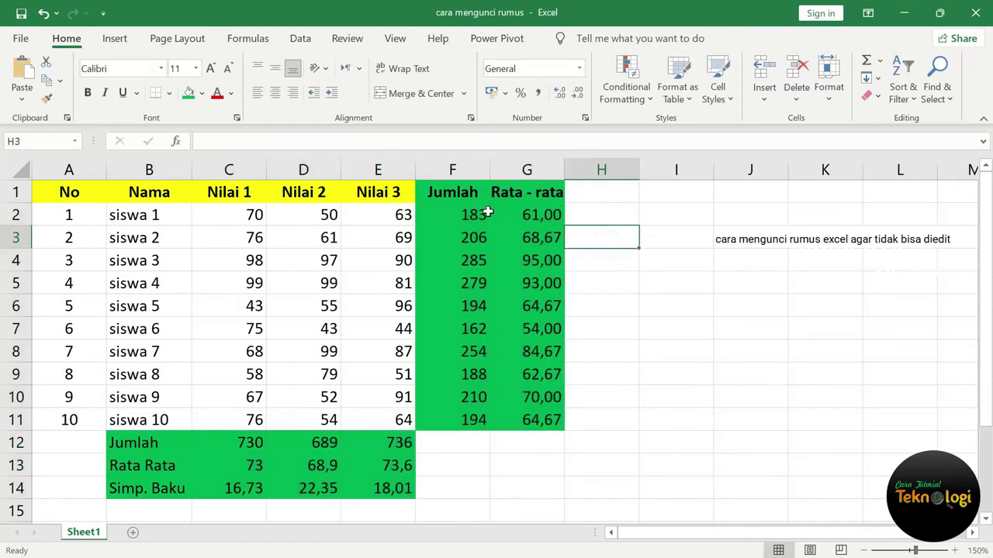
left_click(486, 212)
key("Delete")
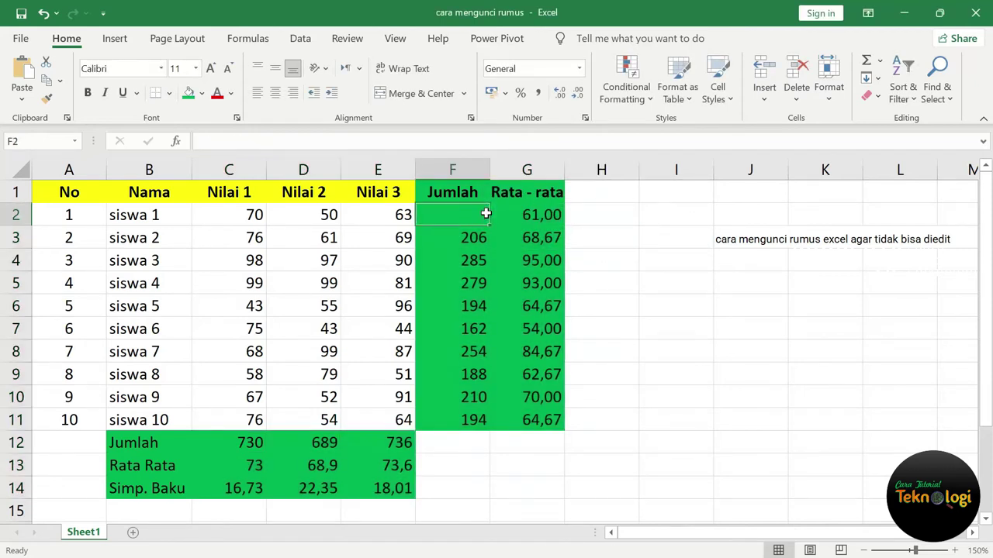
key("ctrl+z")
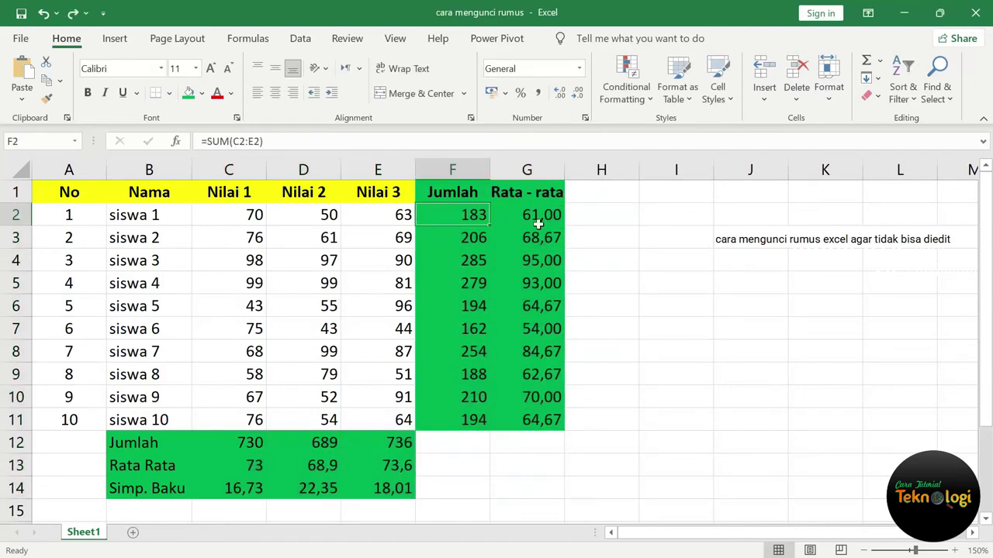
left_click(636, 284)
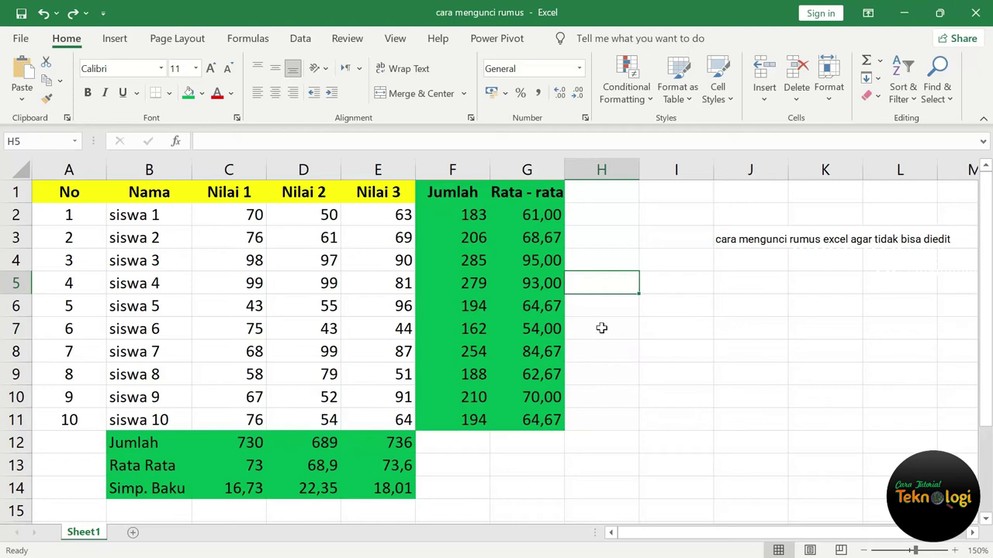
left_click(672, 342)
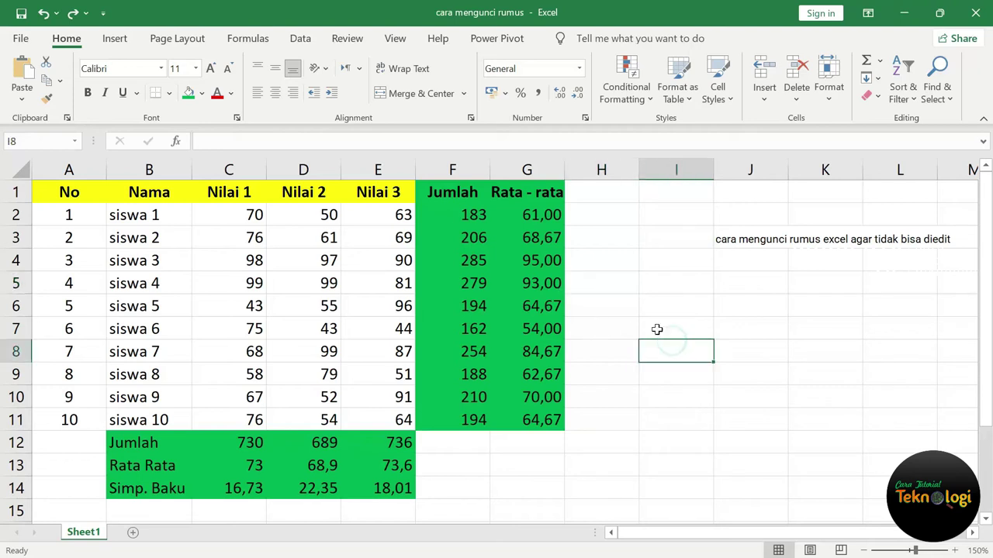
left_click(472, 221)
left_click(534, 218)
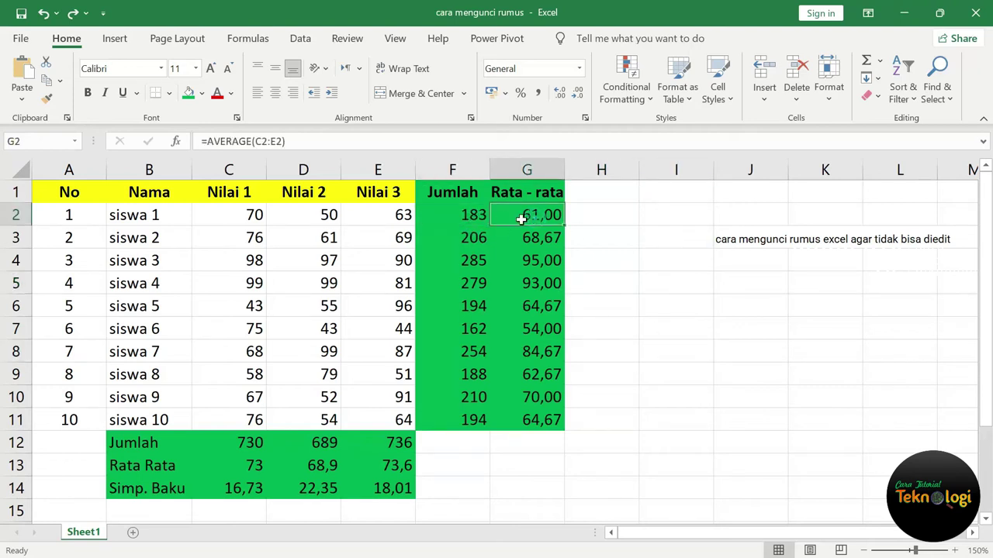
left_click(475, 237)
left_click(542, 241)
left_click(475, 258)
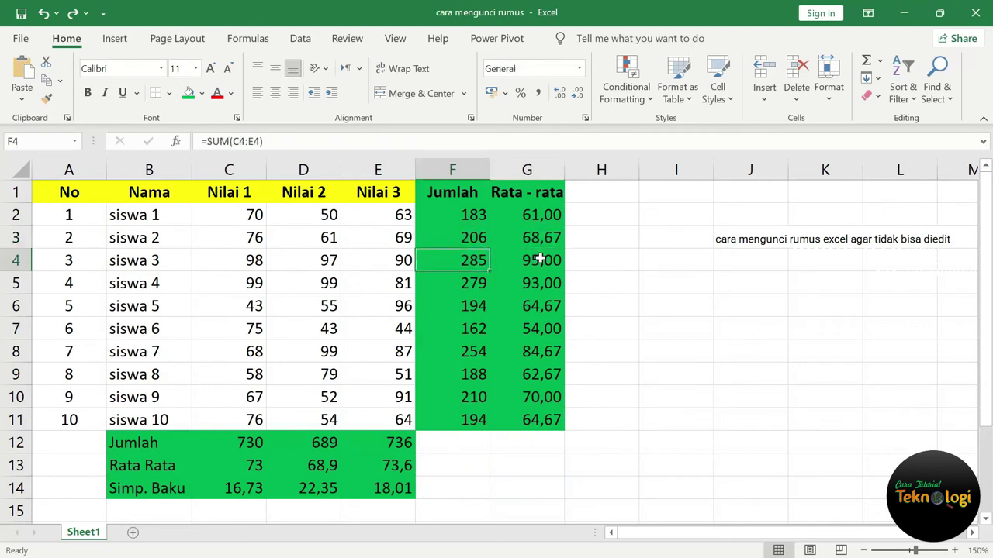
left_click(532, 261)
left_click(471, 284)
left_click(530, 284)
left_click(472, 305)
left_click(541, 307)
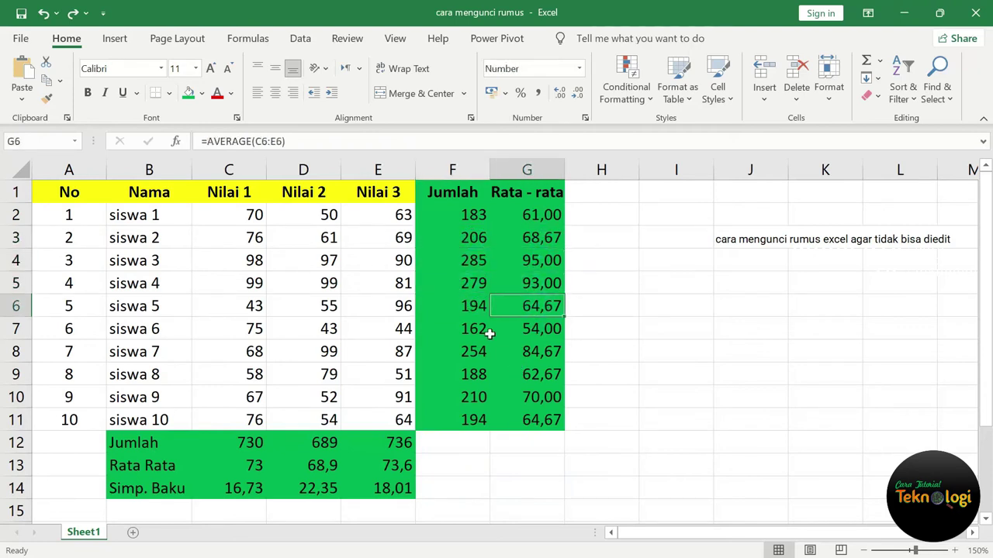
left_click(21, 170)
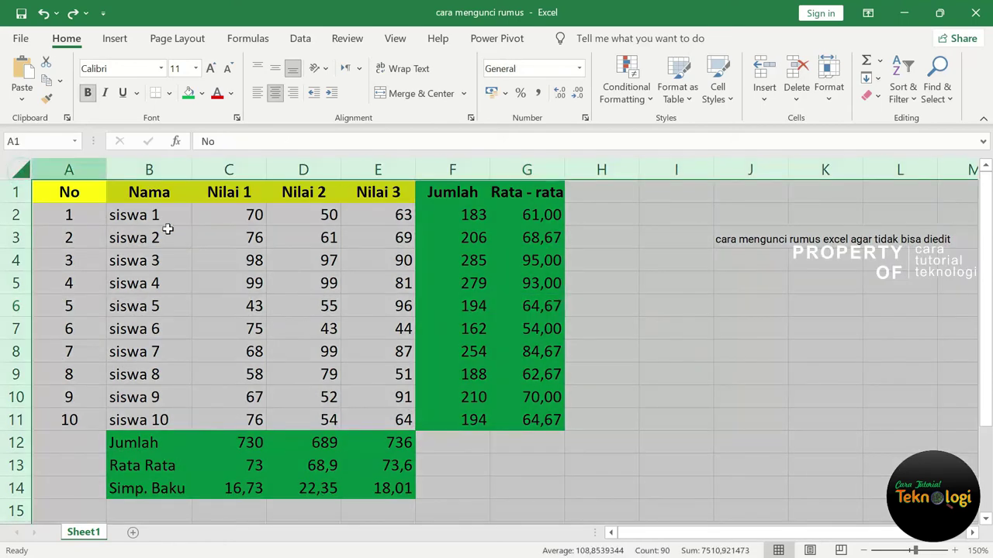
Unlock every cell on the sheet in Format Cells Protection
right_click(287, 276)
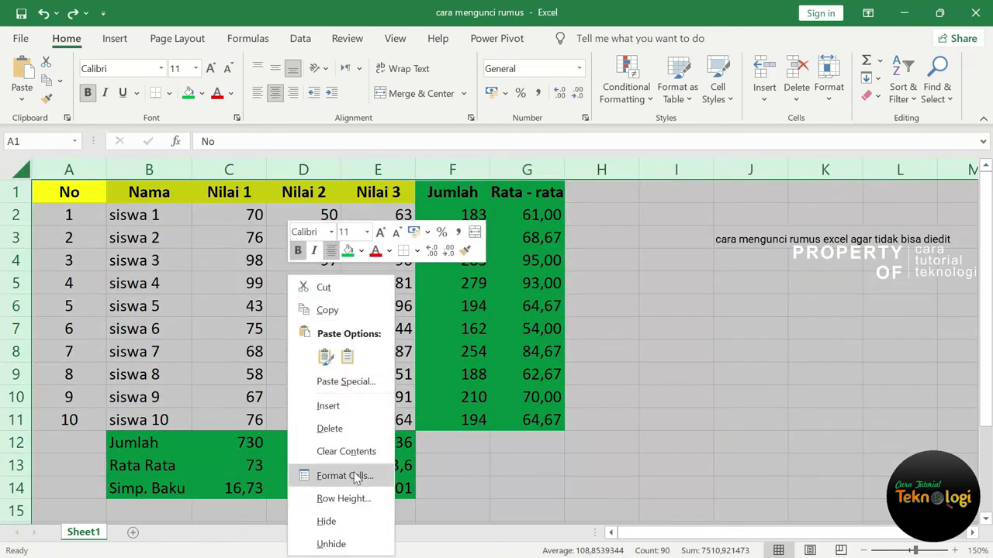
left_click(328, 475)
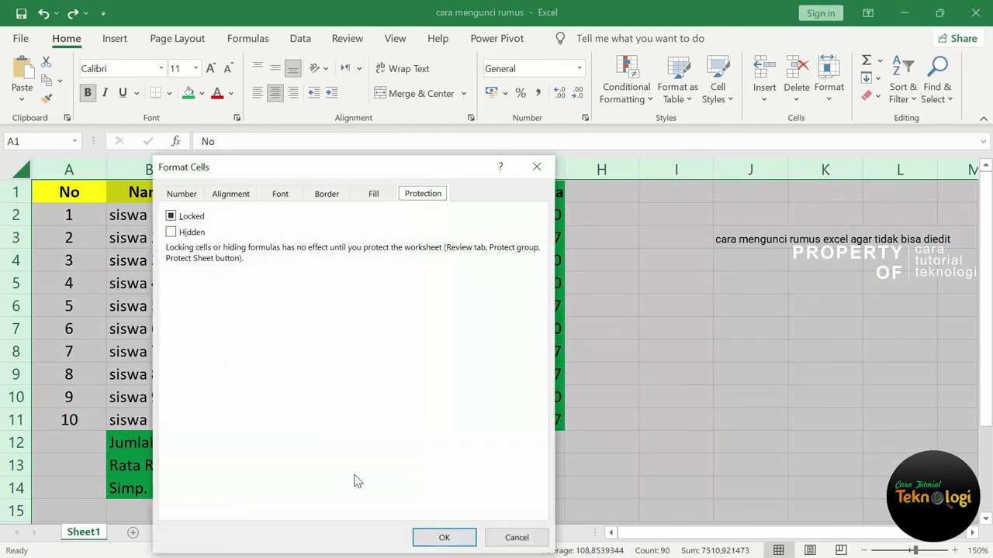
left_click(183, 218)
left_click(183, 218)
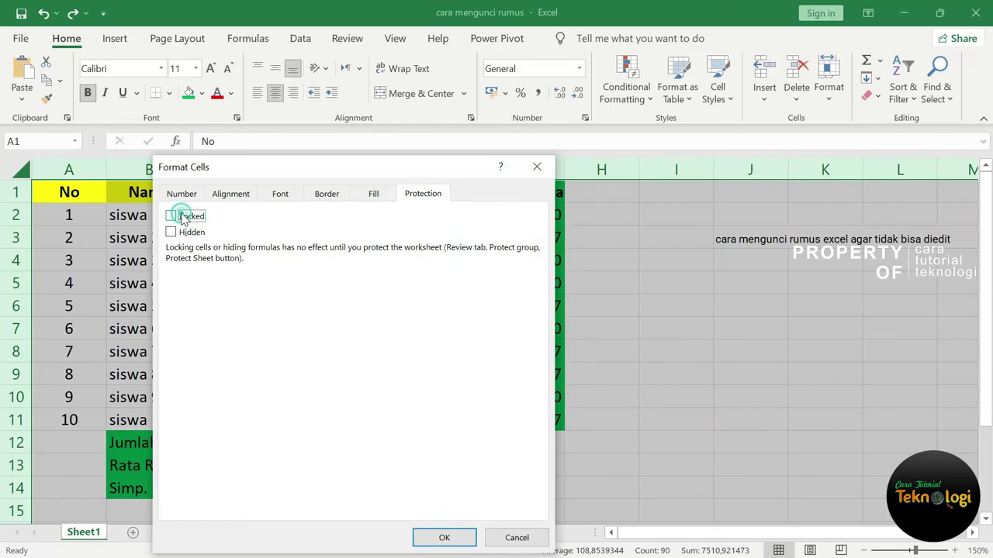
left_click(446, 538)
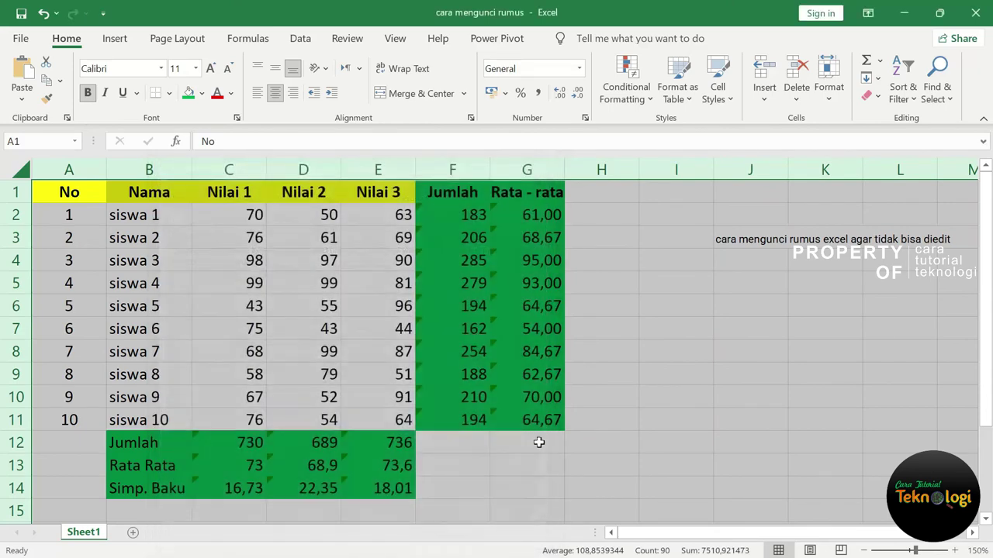
left_click(624, 245)
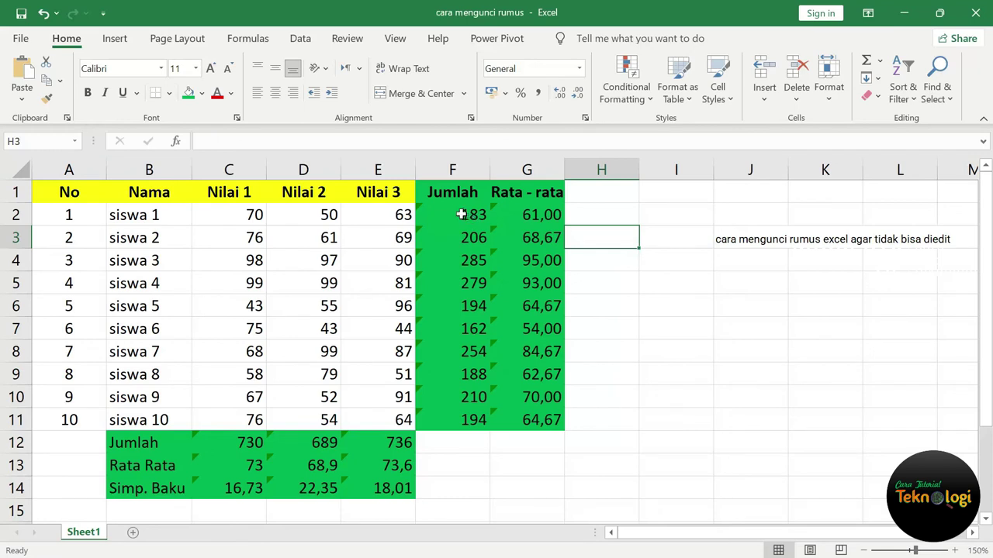
Set the formula cells F2:G11 and C12:E14 to both Locked and Hidden
left_click_drag(461, 215, 535, 421)
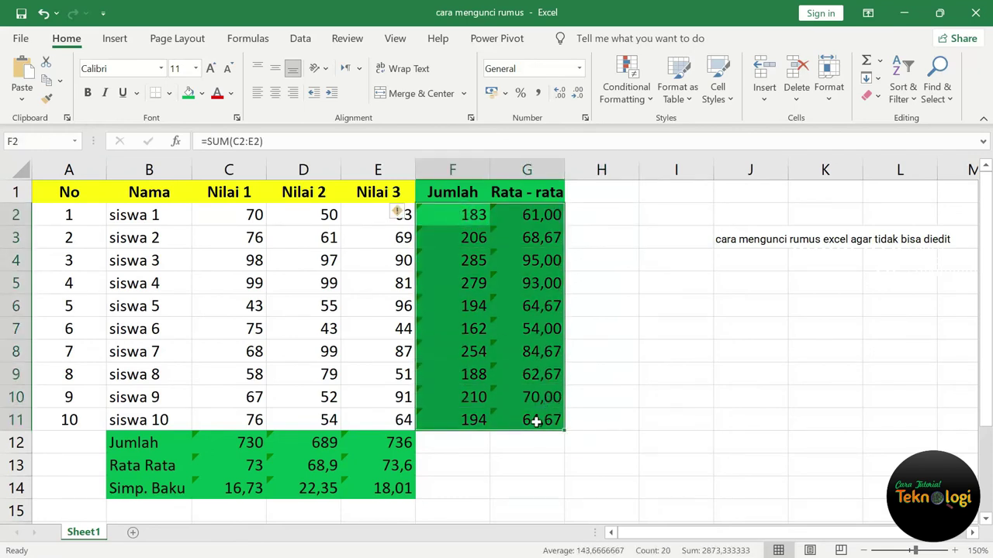
left_click_drag(247, 448, 386, 488, "ctrl")
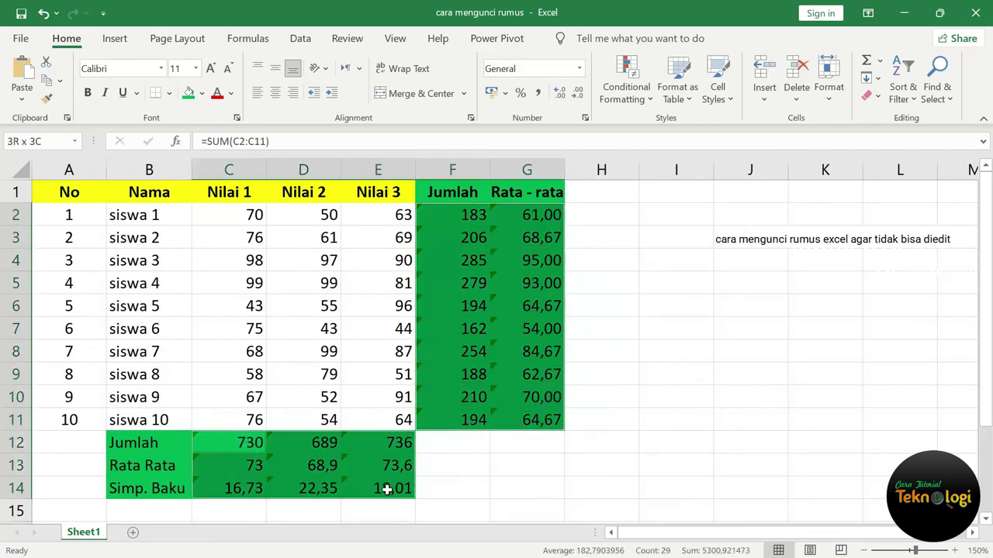
right_click(478, 240)
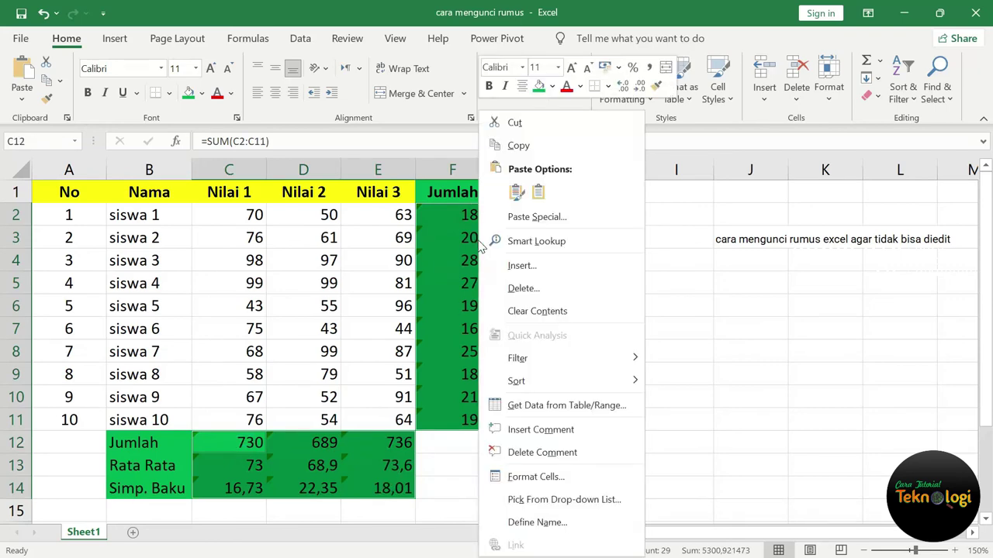
left_click(556, 477)
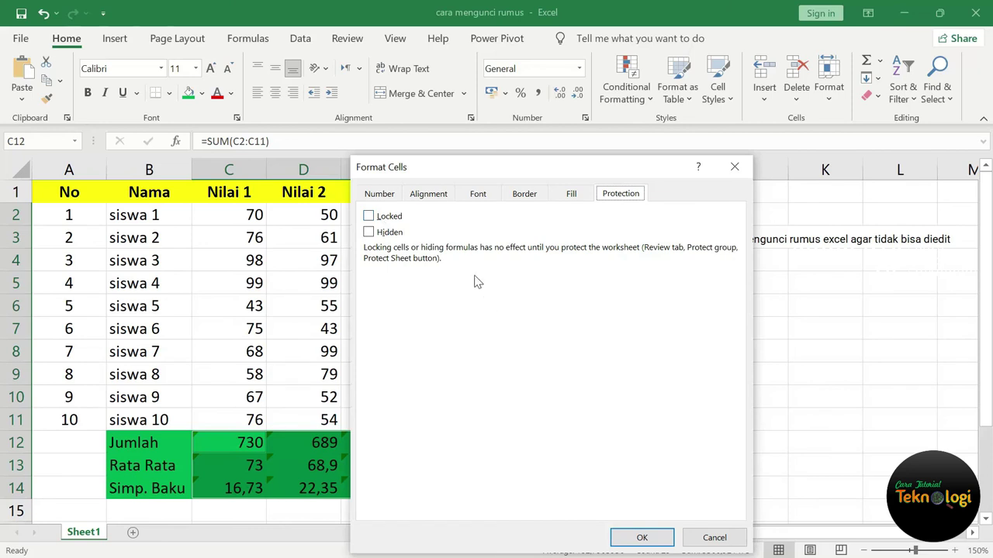
left_click(369, 217)
left_click(369, 233)
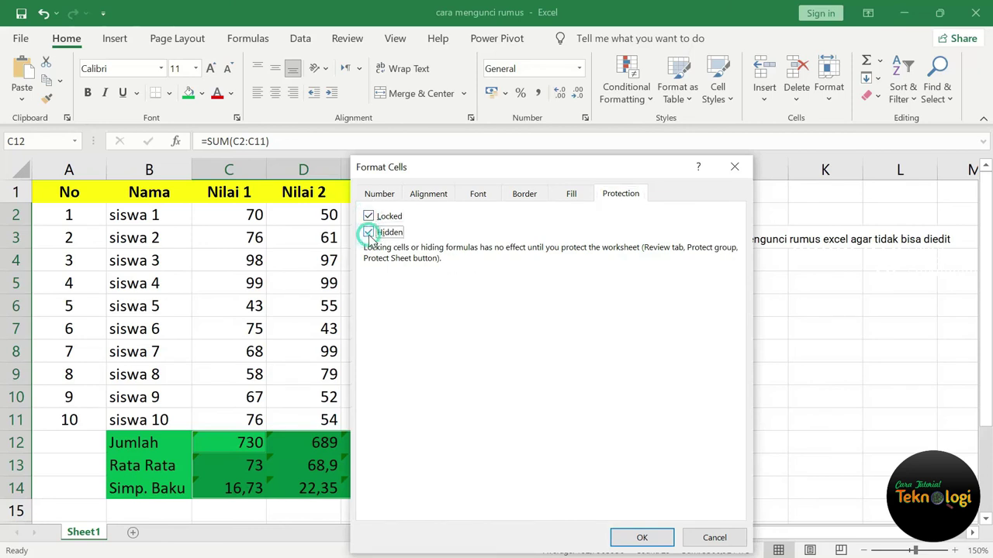
left_click(642, 537)
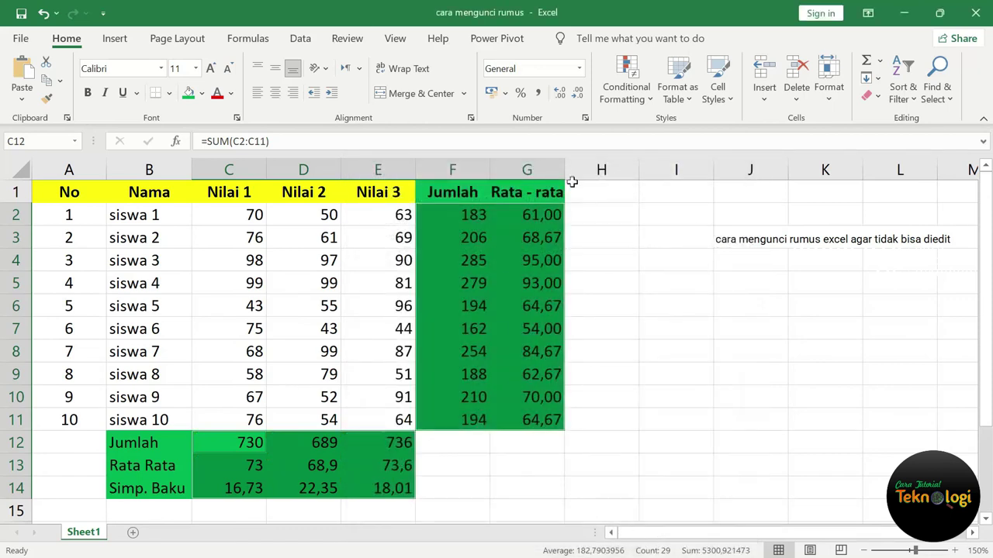
Protect the worksheet from Home > Format > Protect Sheet with a confirmed password
left_click(831, 101)
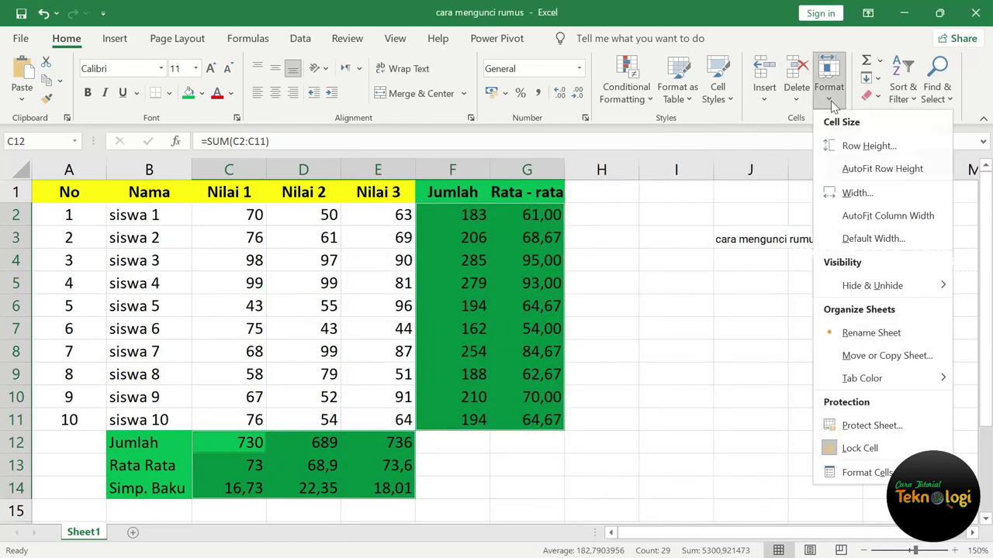
left_click(867, 425)
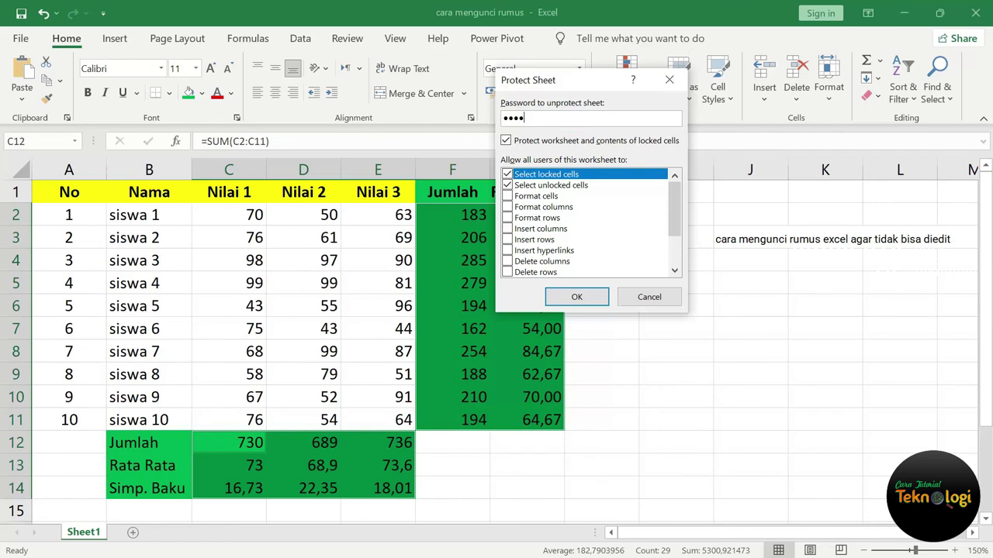
left_click(597, 300)
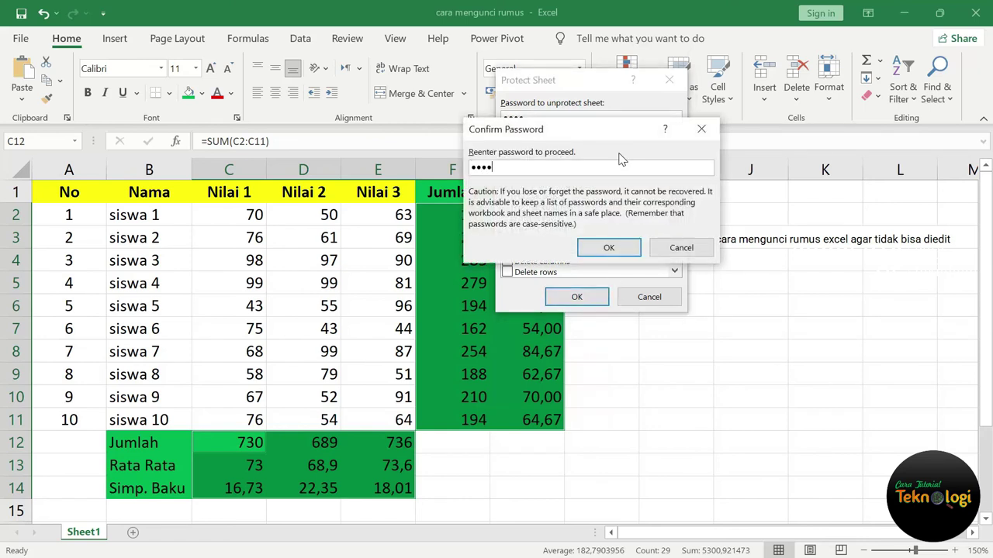
left_click(625, 248)
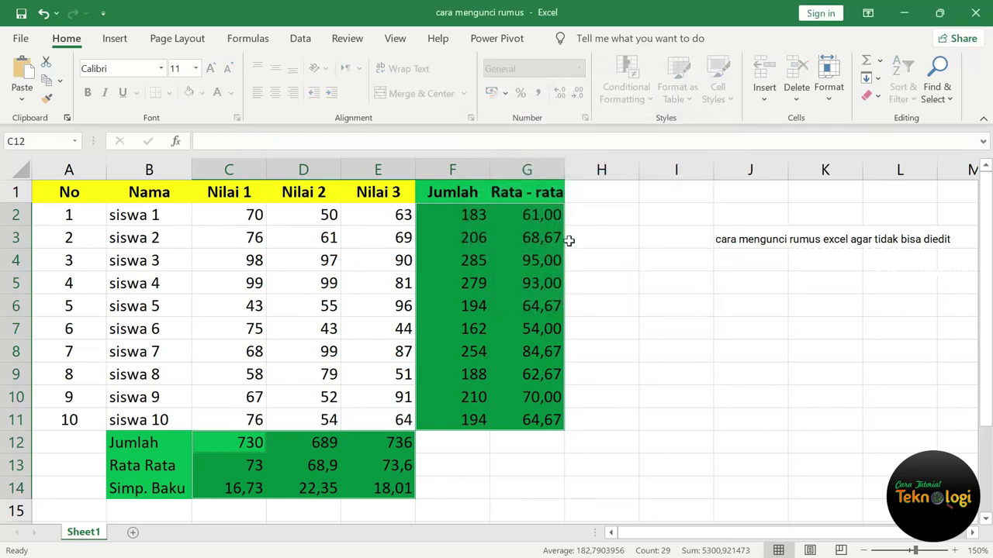
left_click(595, 239)
left_click(471, 221)
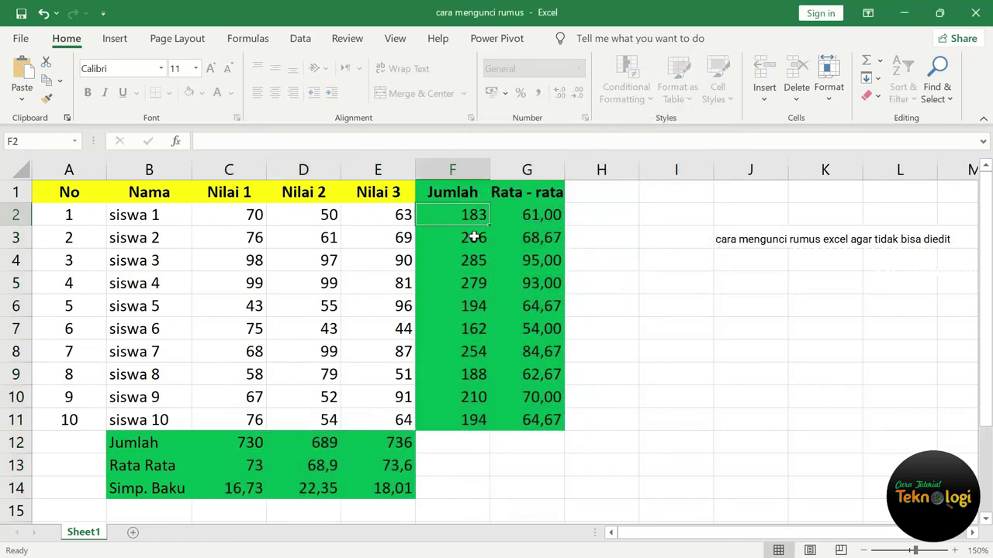
left_click(473, 241)
left_click(472, 260)
left_click(470, 215)
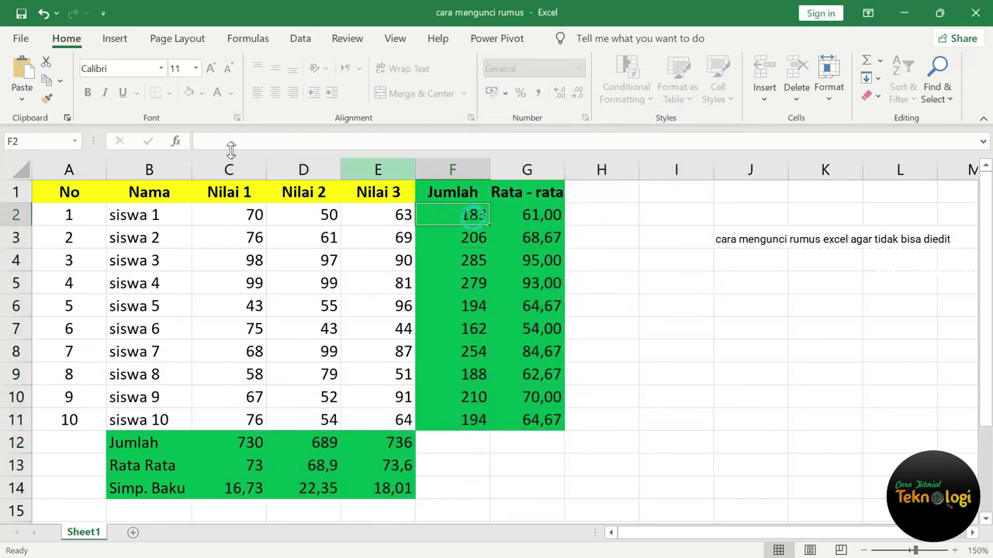
key("Delete")
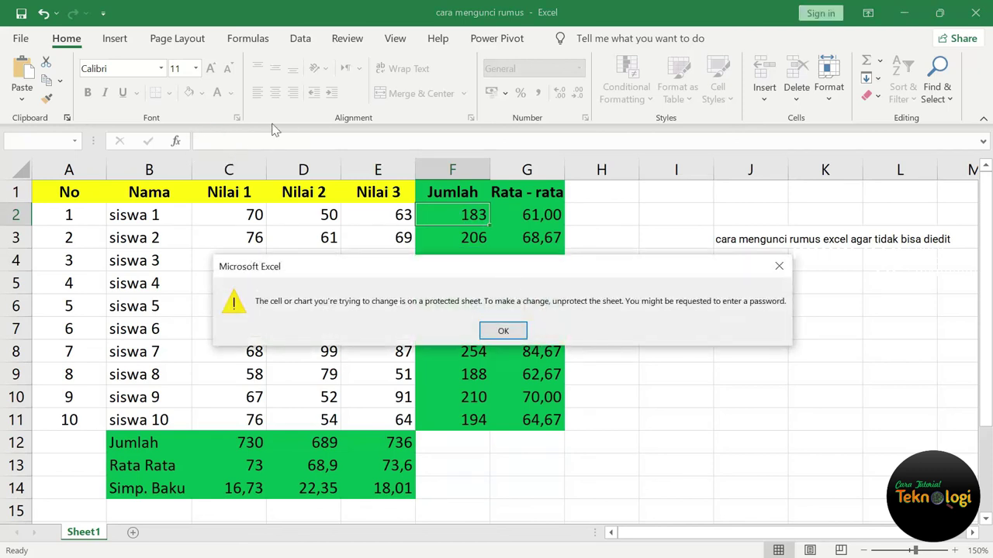
left_click(519, 333)
left_click(322, 447)
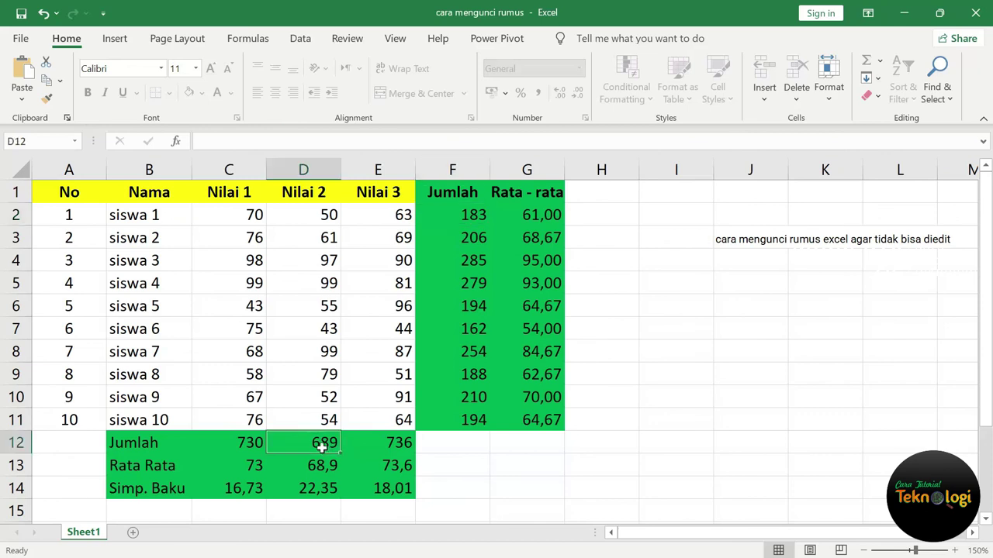
left_click(241, 142)
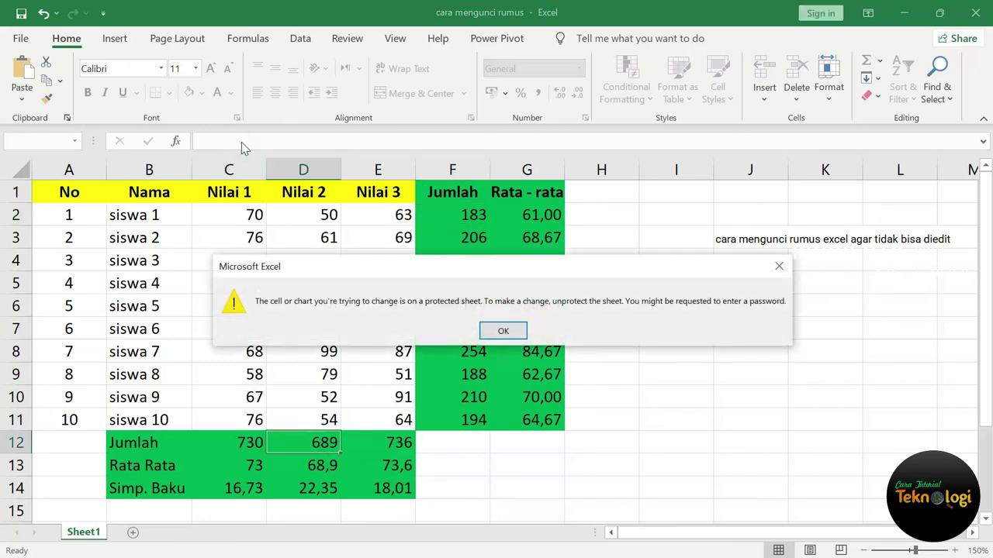
left_click(508, 331)
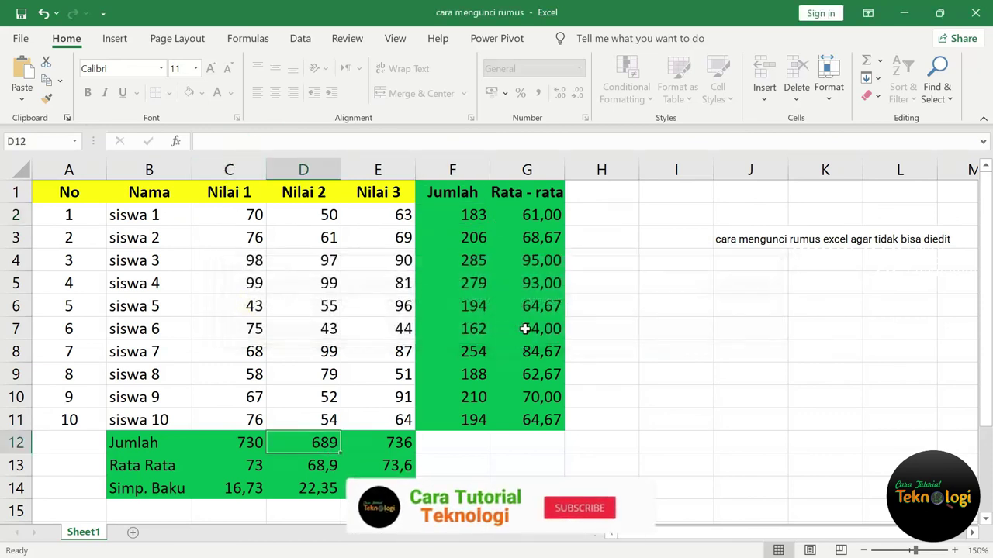